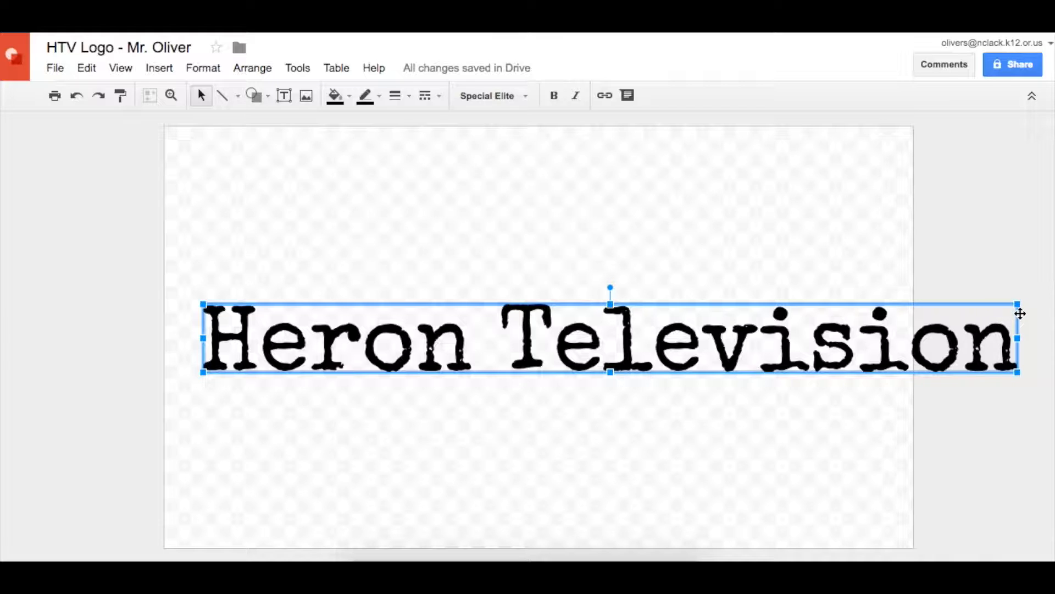
- Narrow the "Heron Television" word art to fit within the canvas width and move it to the top of the canvas
{"action": "left_click_drag", "start_coordinate": [1019, 305], "coordinate": [896, 279]}
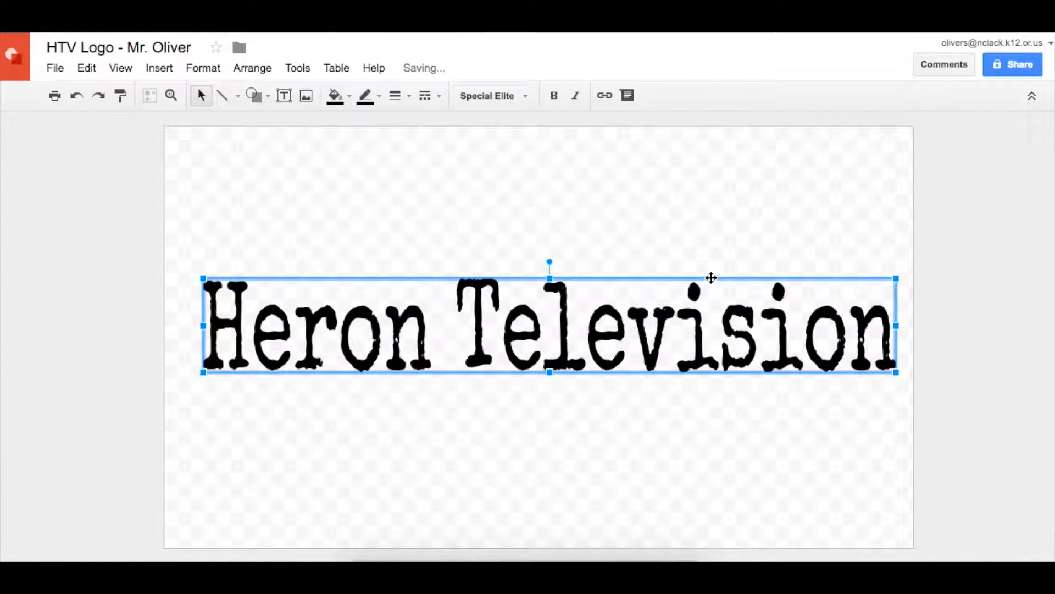
{"action": "left_click_drag", "start_coordinate": [711, 278], "coordinate": [702, 157]}
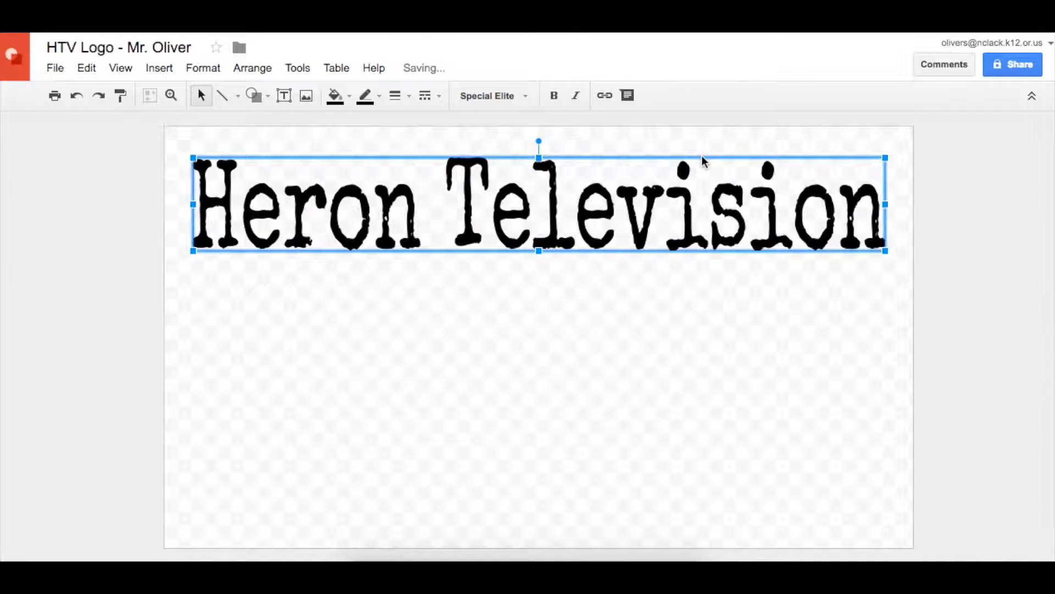
- Search web images for "heron png", insert the brown and orange heron, and place it at the canvas's right side below the title
{"action": "left_click", "coordinate": [162, 70]}
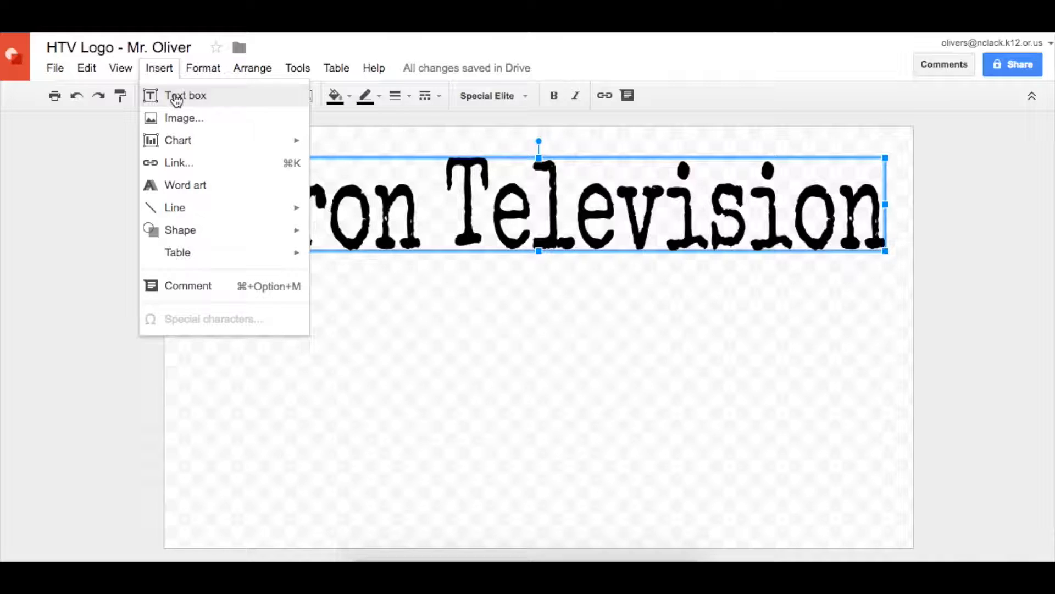
{"action": "left_click", "coordinate": [182, 120]}
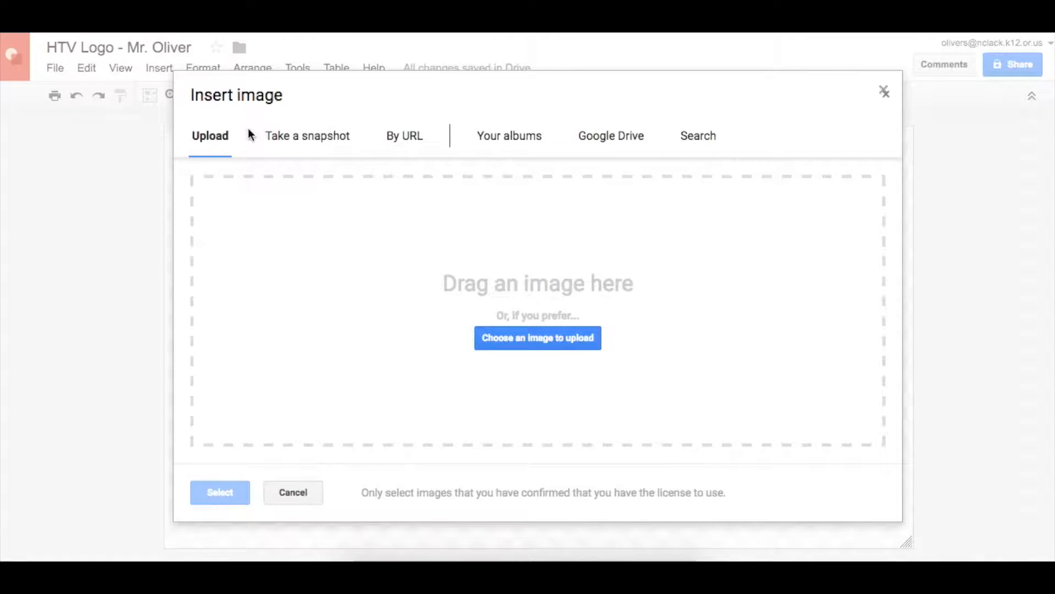
{"action": "left_click", "coordinate": [691, 138]}
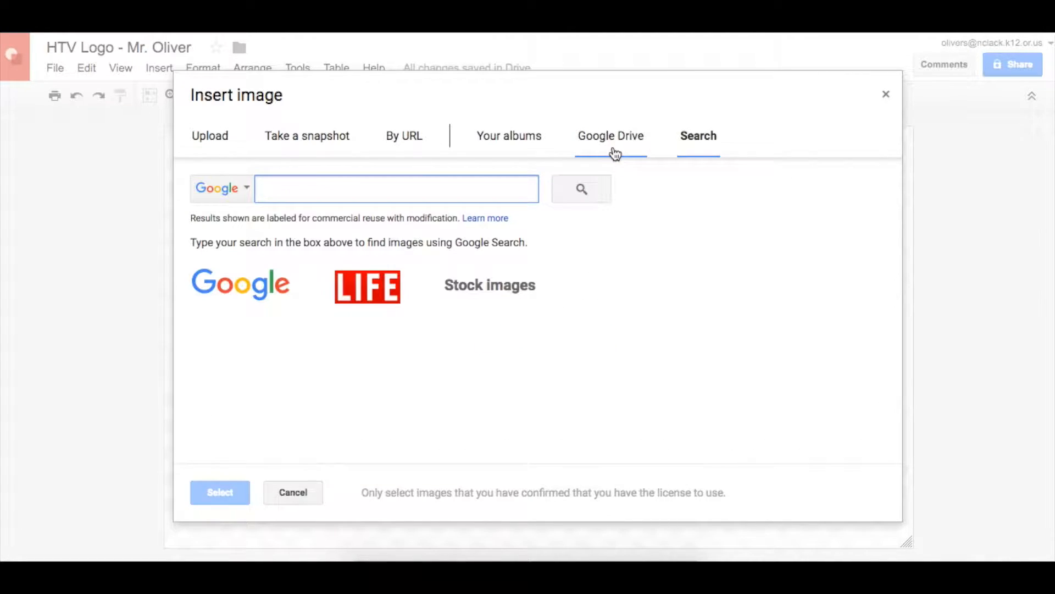
{"action": "type", "text": "heron png"}
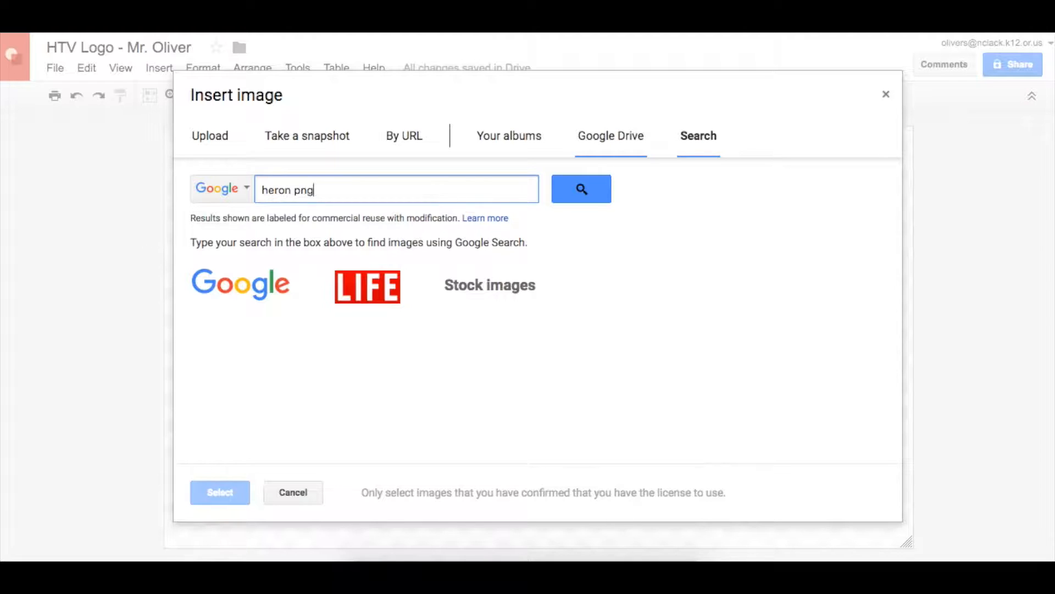
{"action": "key", "text": "Return"}
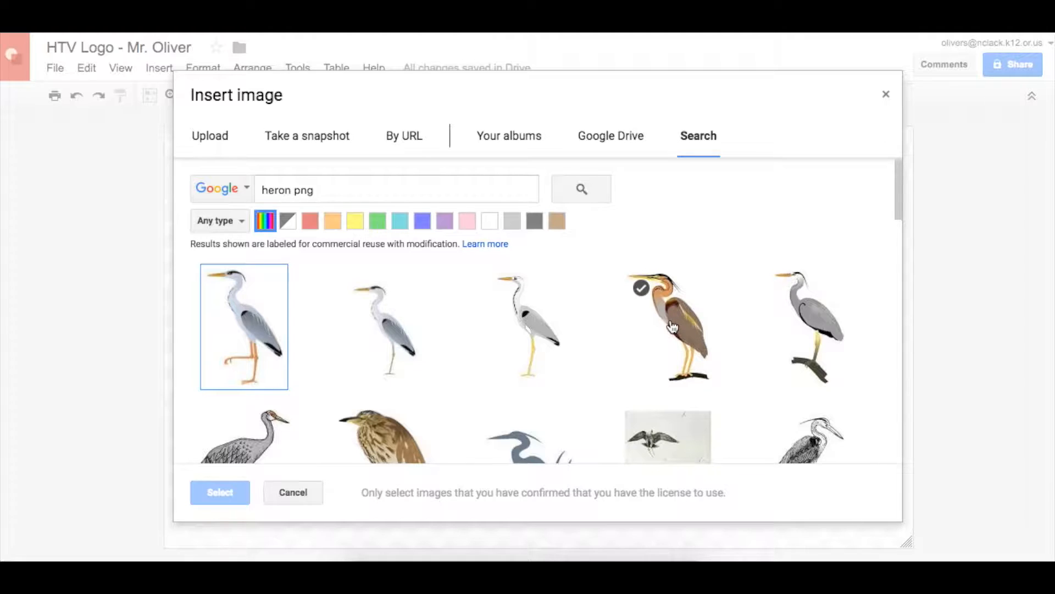
{"action": "left_click", "coordinate": [641, 289]}
{"action": "left_click", "coordinate": [229, 491]}
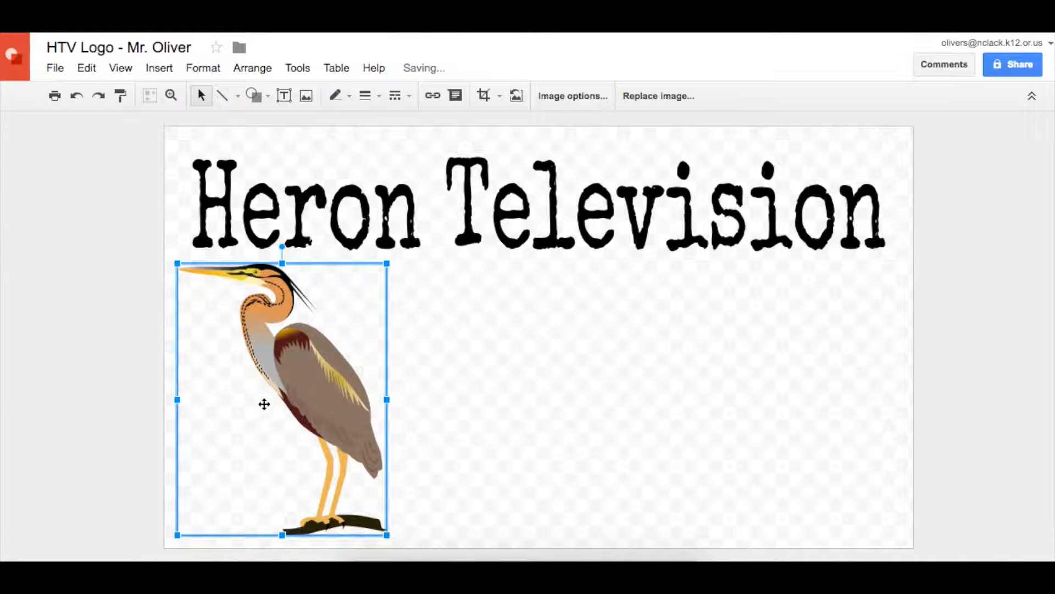
{"action": "left_click_drag", "start_coordinate": [305, 393], "coordinate": [789, 399]}
{"action": "left_click", "coordinate": [435, 341]}
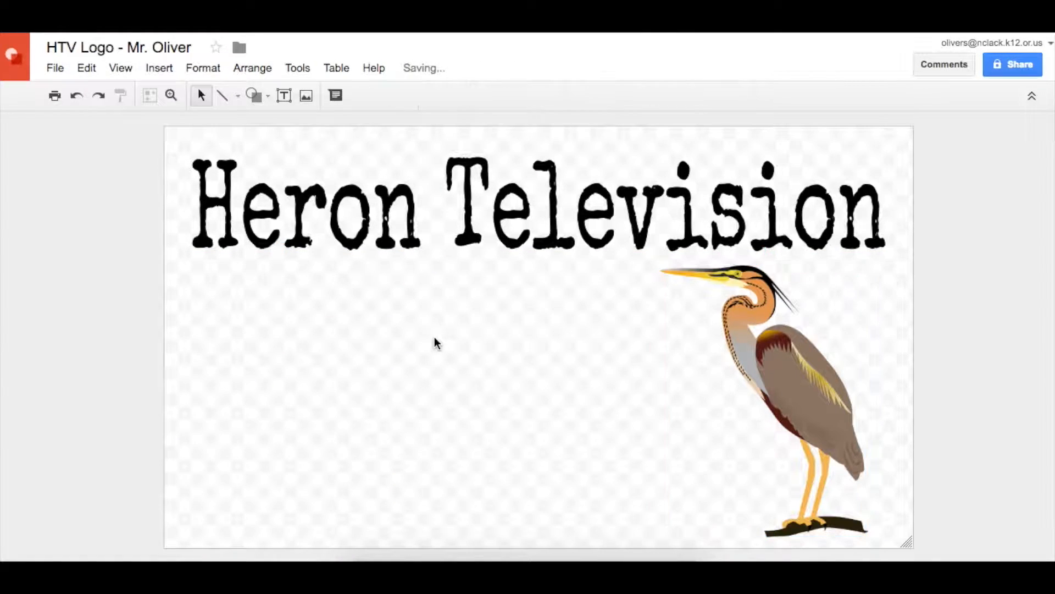
- Search web images for "tv", insert the black JVC flat-screen television, and place it beneath the title beside the heron
{"action": "left_click", "coordinate": [158, 69]}
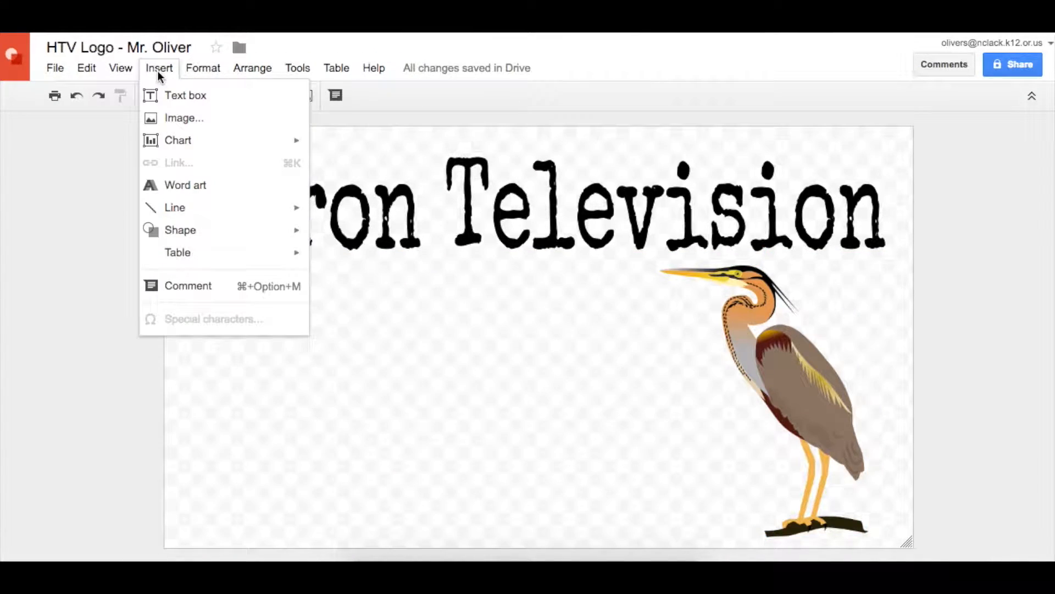
{"action": "left_click", "coordinate": [184, 117]}
{"action": "left_click_drag", "start_coordinate": [295, 189], "coordinate": [215, 183]}
{"action": "type", "text": "tv"}
{"action": "key", "text": "Return"}
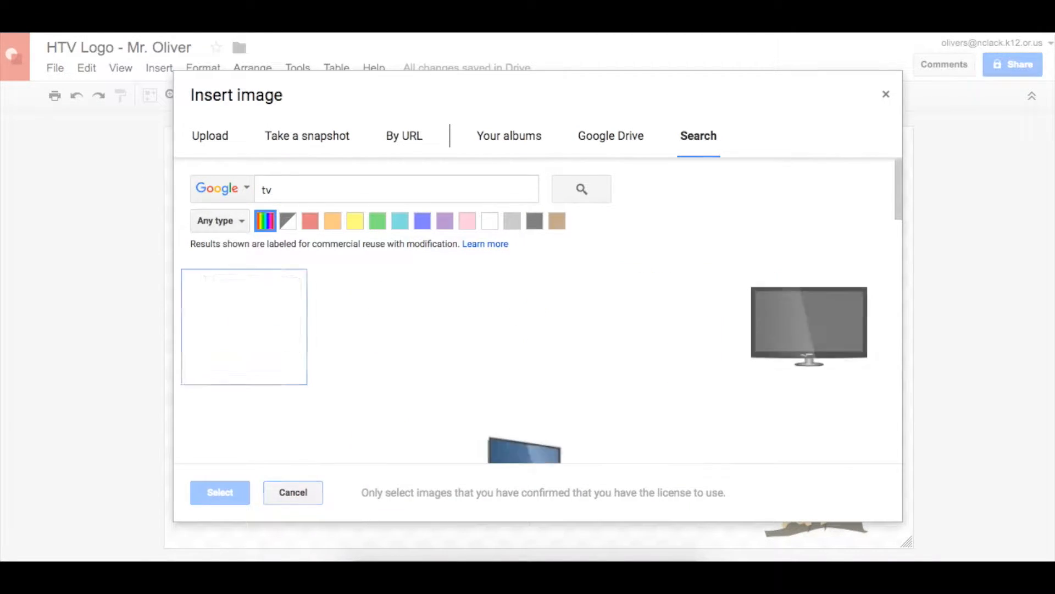
{"action": "scroll", "coordinate": [571, 342], "scroll_direction": "down", "scroll_amount": 5}
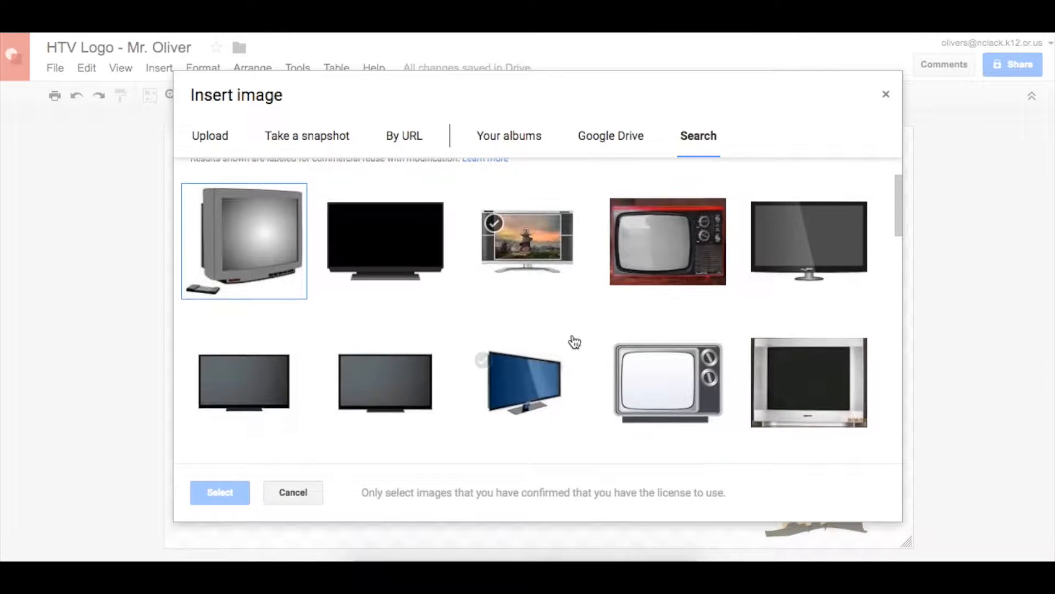
{"action": "scroll", "coordinate": [574, 341], "scroll_direction": "down", "scroll_amount": 8}
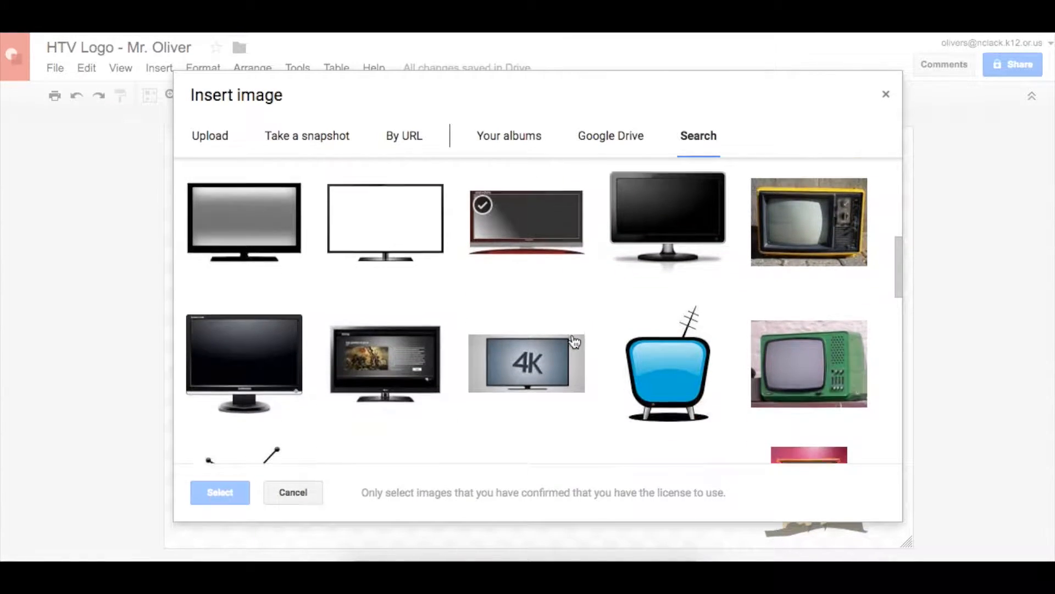
{"action": "scroll", "coordinate": [574, 340], "scroll_direction": "down", "scroll_amount": 5}
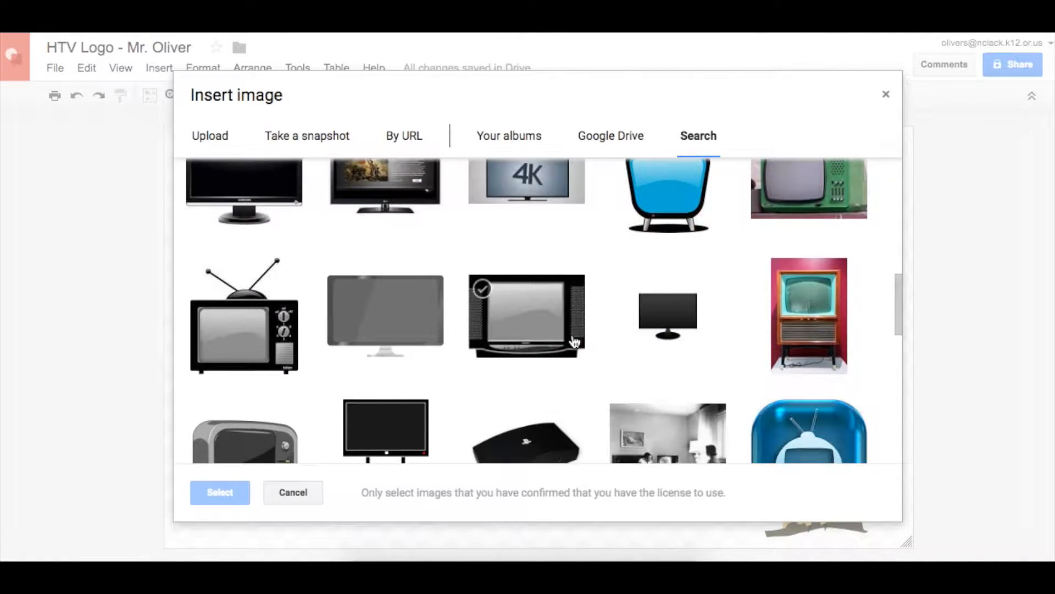
{"action": "scroll", "coordinate": [573, 338], "scroll_direction": "down", "scroll_amount": 8}
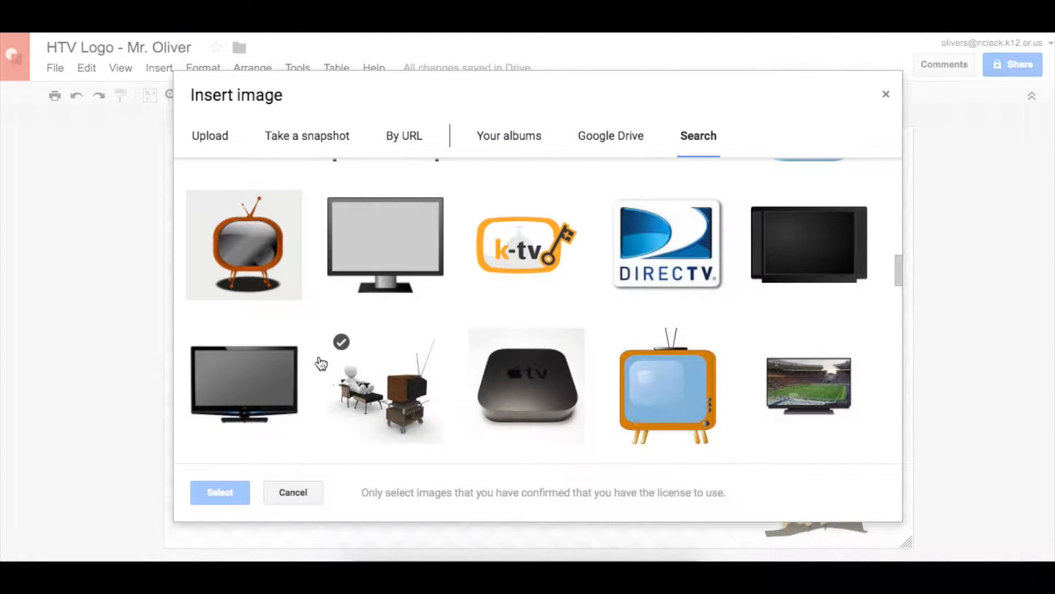
{"action": "left_click", "coordinate": [225, 385]}
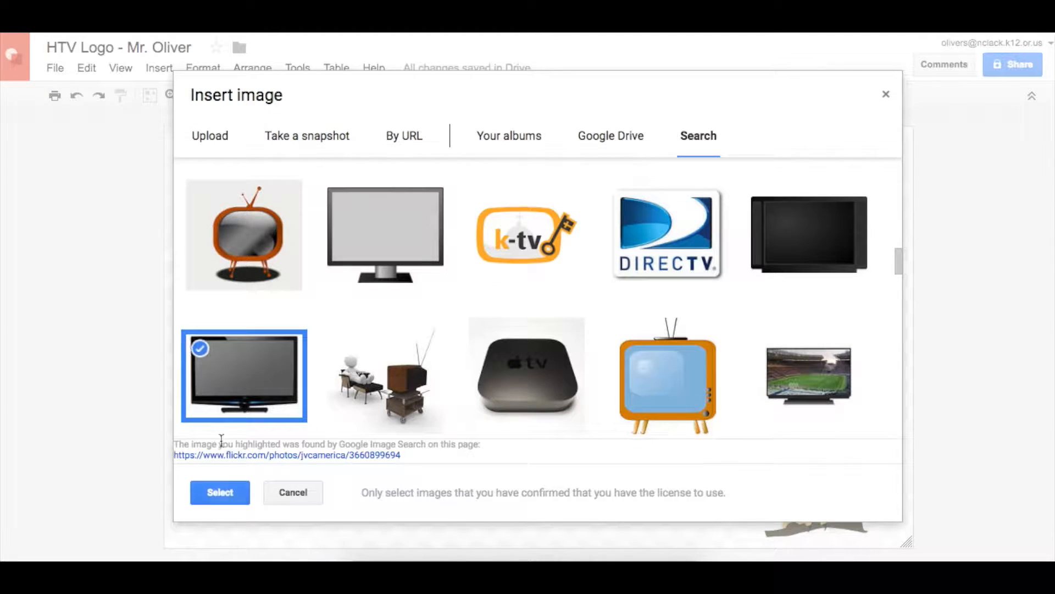
{"action": "left_click", "coordinate": [223, 487]}
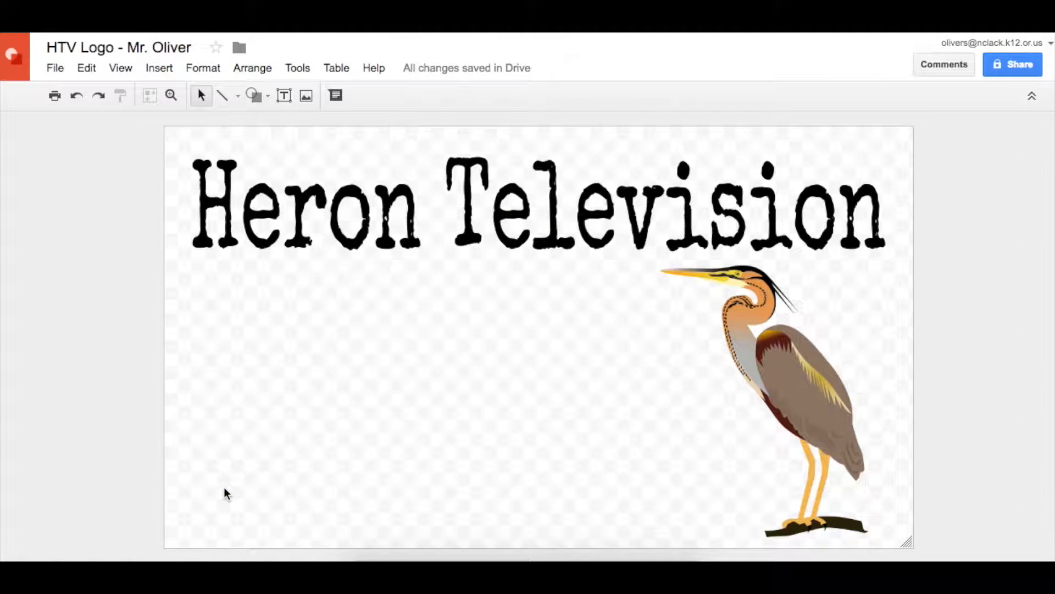
{"action": "left_click_drag", "start_coordinate": [355, 421], "coordinate": [429, 420]}
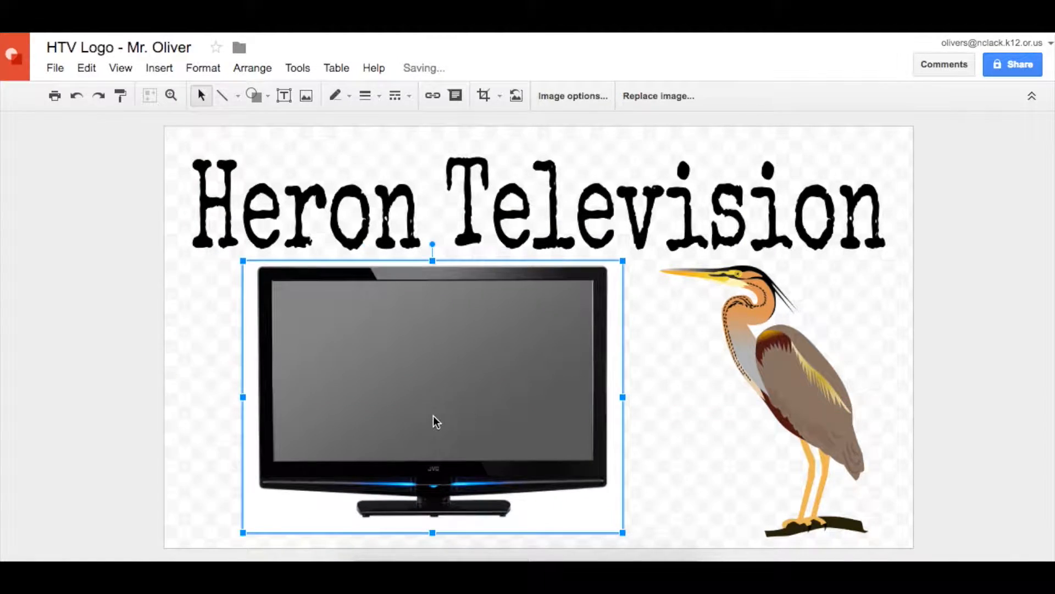
- Shrink the heron, place it on the right half of the television screen, and bring it in front of the television
{"action": "left_click", "coordinate": [816, 377]}
{"action": "left_click_drag", "start_coordinate": [656, 265], "coordinate": [520, 368]}
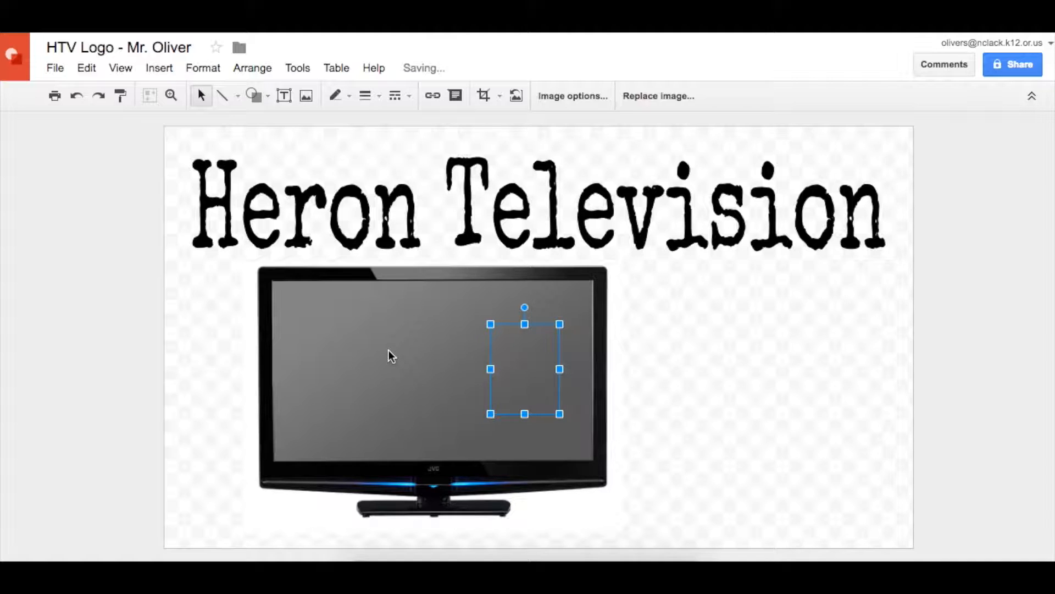
{"action": "left_click", "coordinate": [259, 68]}
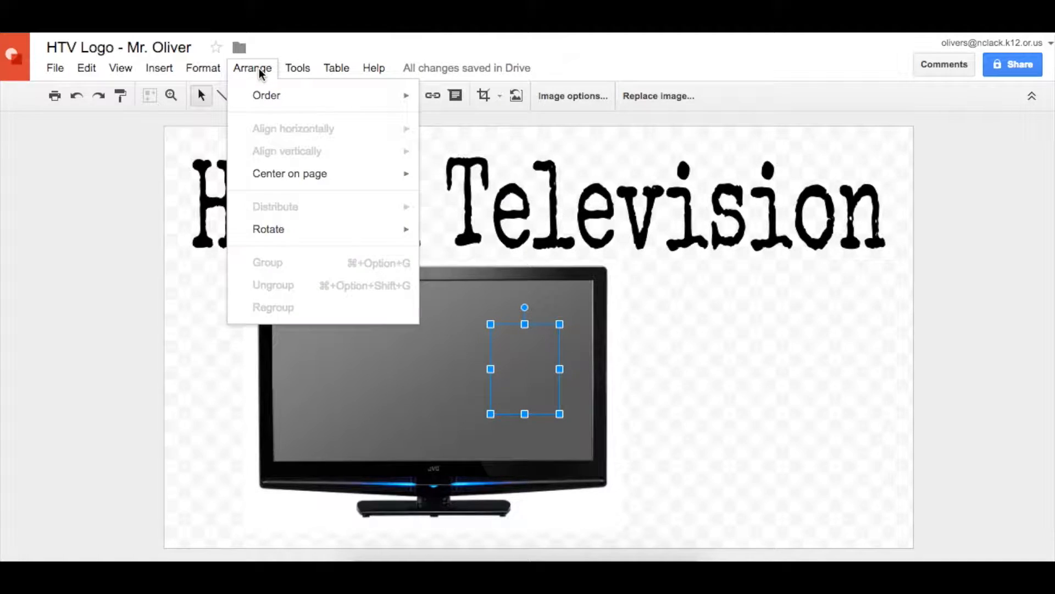
{"action": "mouse_move", "coordinate": [266, 103]}
{"action": "left_click", "coordinate": [456, 100]}
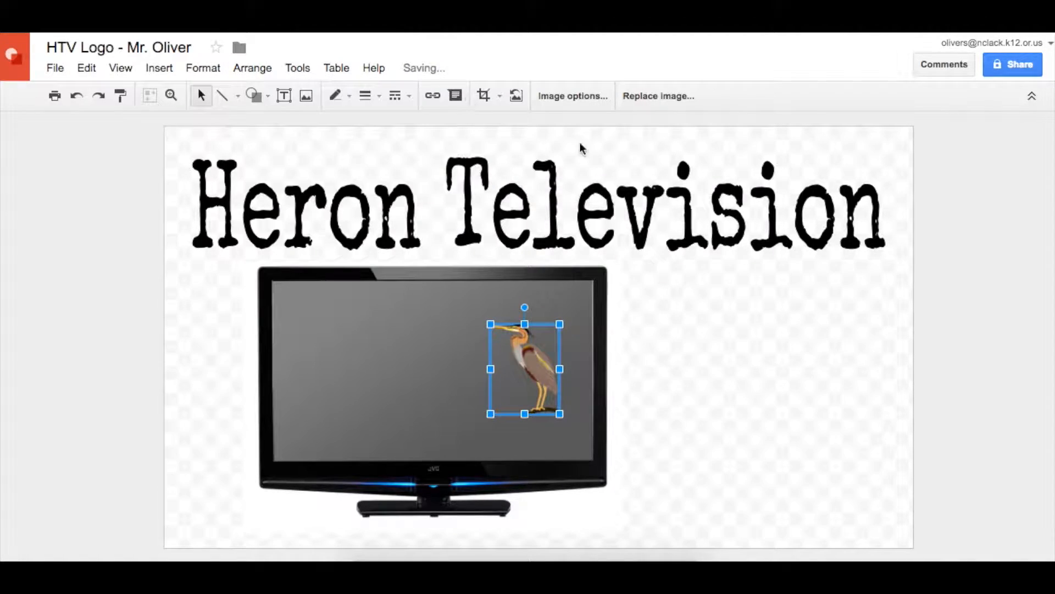
{"action": "left_click", "coordinate": [749, 360]}
- Enlarge the heron slightly and lower it so it fits within the right part of the television screen
{"action": "left_click", "coordinate": [518, 362]}
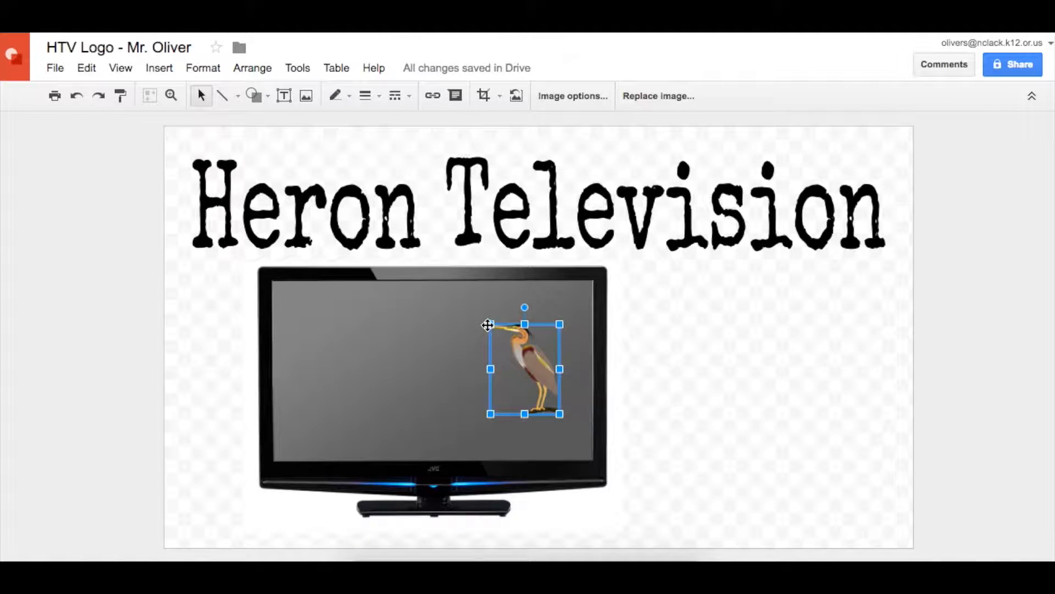
{"action": "left_click_drag", "start_coordinate": [489, 324], "coordinate": [463, 287]}
{"action": "left_click_drag", "start_coordinate": [516, 345], "coordinate": [519, 376]}
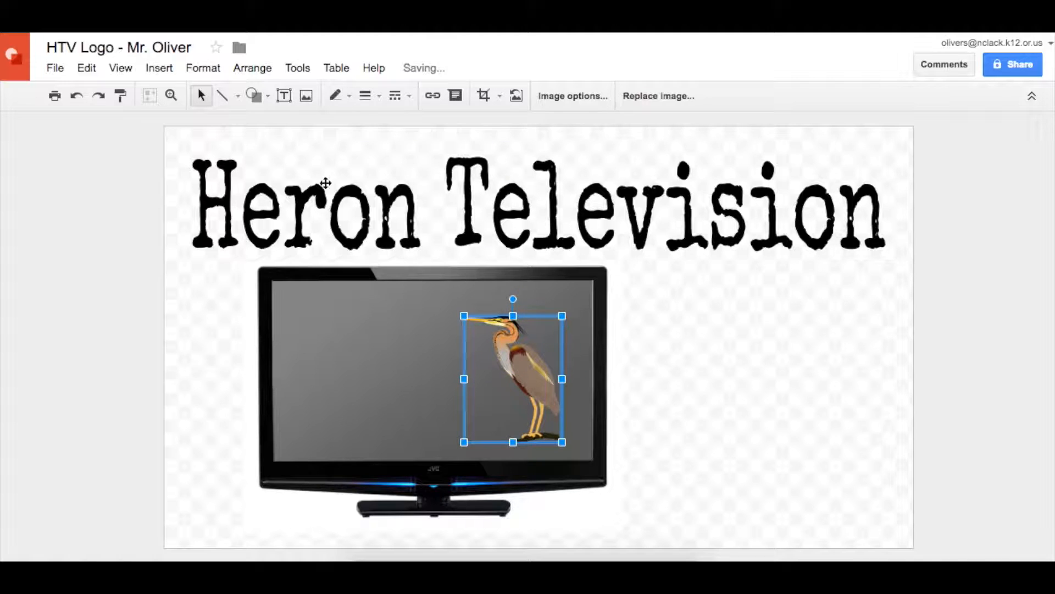
- Insert the Happy Valley Middle School photo, shrink it, and place it on the left half of the television screen
{"action": "left_click", "coordinate": [163, 72]}
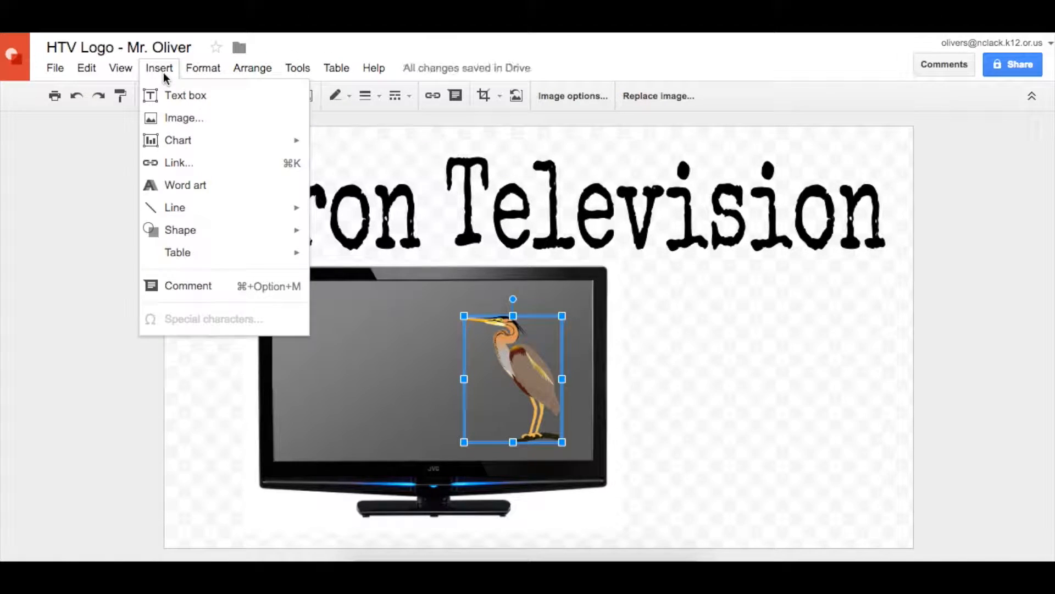
{"action": "left_click", "coordinate": [183, 119]}
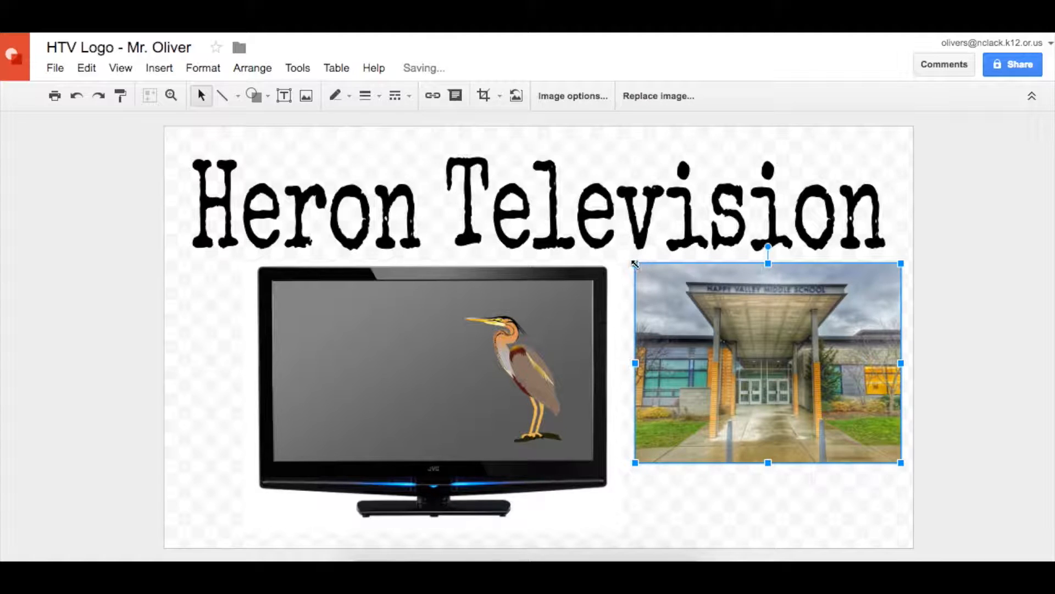
{"action": "left_click_drag", "start_coordinate": [635, 264], "coordinate": [714, 324]}
{"action": "left_click_drag", "start_coordinate": [820, 379], "coordinate": [408, 357]}
- Shift the heron slightly to the right, clear of the school photo
{"action": "left_click", "coordinate": [537, 377]}
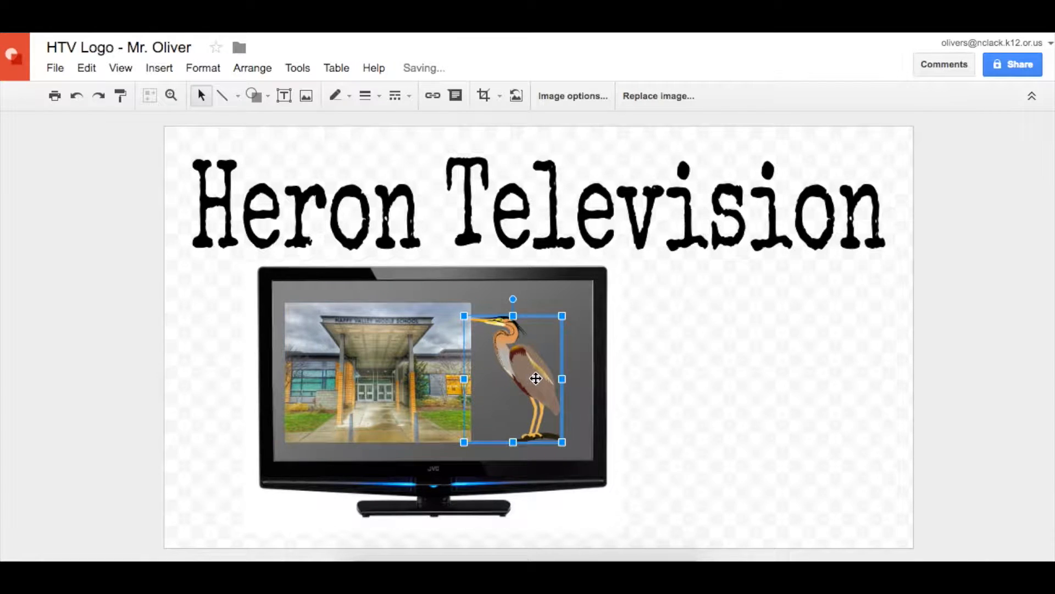
{"action": "left_click_drag", "start_coordinate": [537, 377], "coordinate": [548, 377]}
{"action": "left_click", "coordinate": [694, 380]}
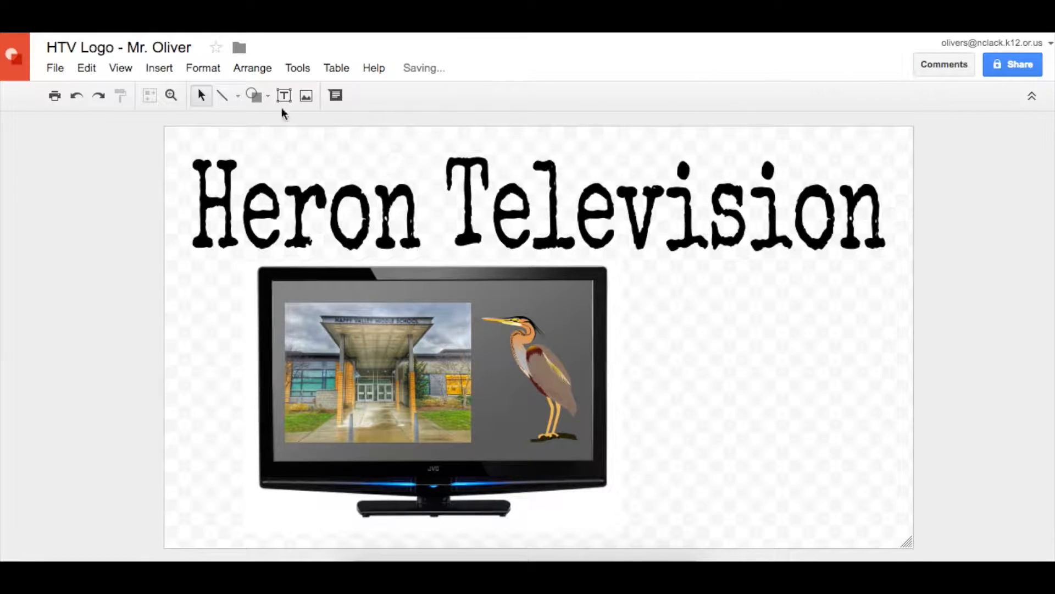
- Draw a rectangle covering the whole canvas and fill it with white
{"action": "left_click", "coordinate": [254, 95]}
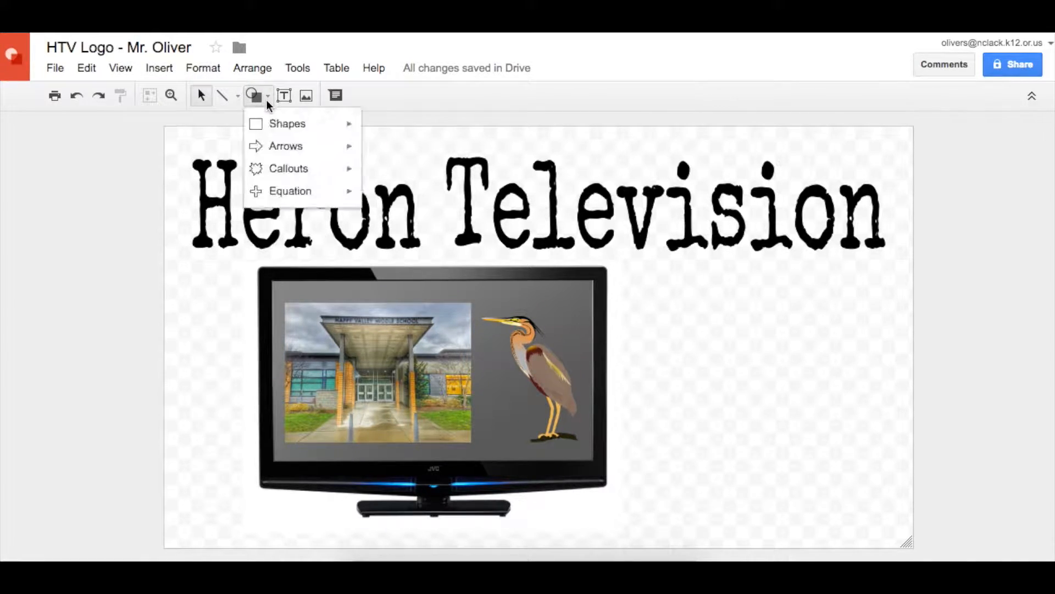
{"action": "left_click", "coordinate": [376, 132]}
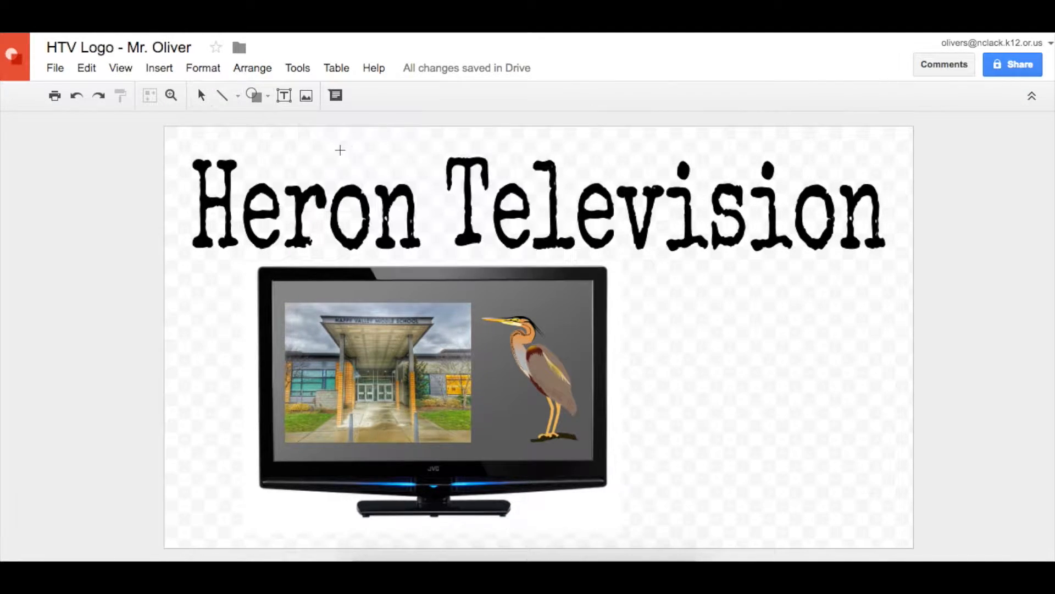
{"action": "mouse_move", "coordinate": [164, 128]}
{"action": "left_mouse_down"}
{"action": "mouse_move", "coordinate": [575, 191]}
{"action": "mouse_move", "coordinate": [793, 306]}
{"action": "mouse_move", "coordinate": [890, 481]}
{"action": "mouse_move", "coordinate": [910, 548]}
{"action": "left_mouse_up"}
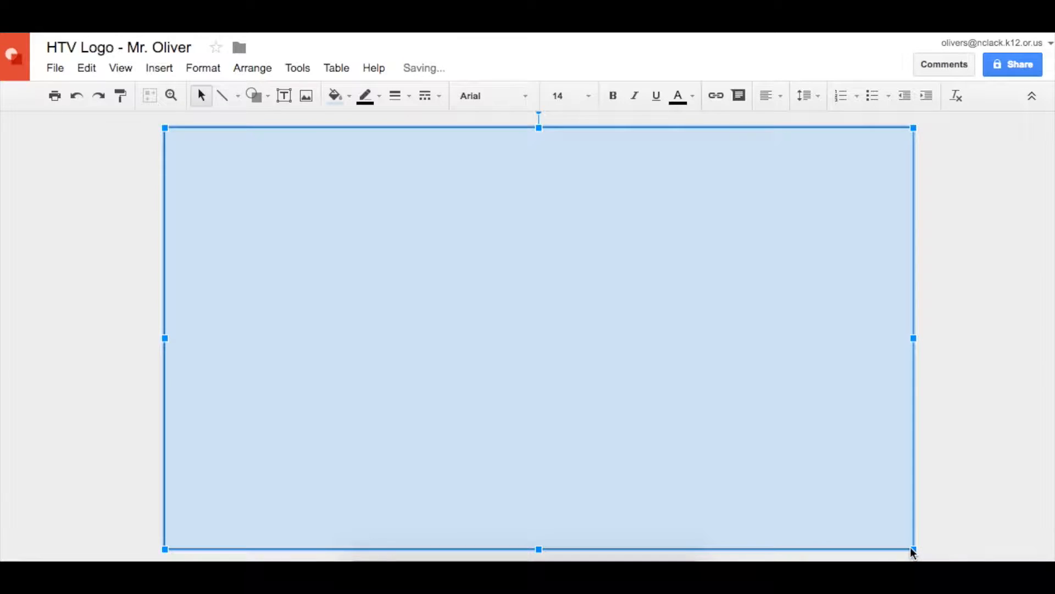
{"action": "left_click", "coordinate": [336, 96]}
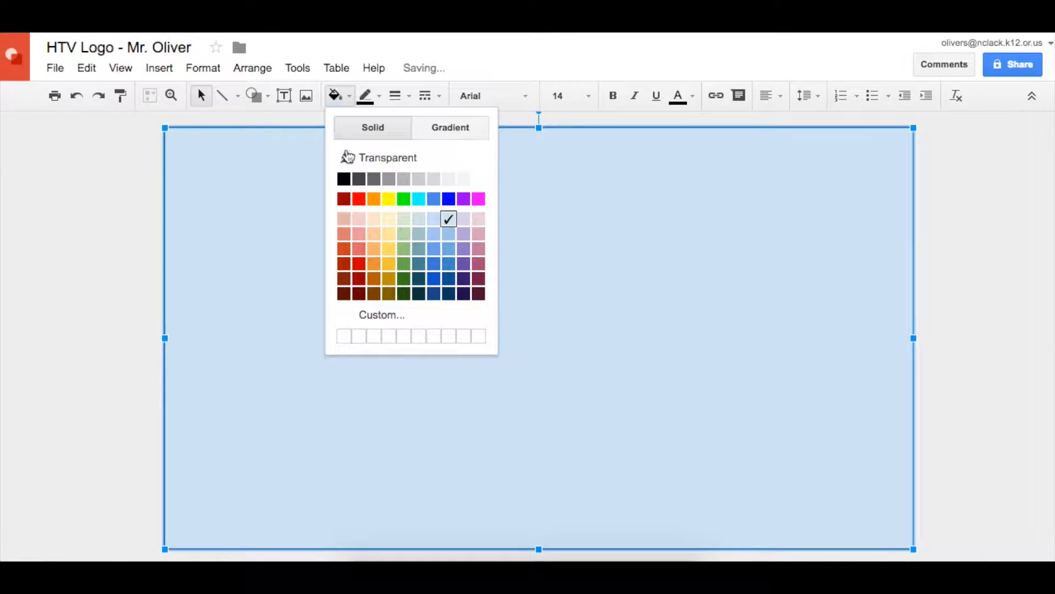
{"action": "left_click", "coordinate": [478, 180]}
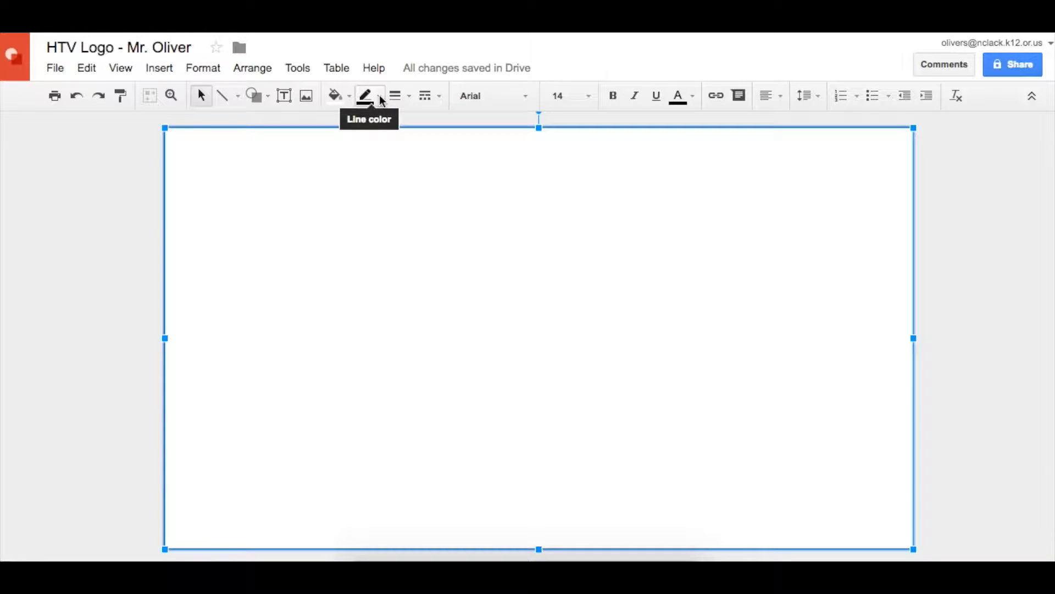
- Set the rectangle's outline to 12px and send it behind all the other logo elements
{"action": "left_click", "coordinate": [402, 101]}
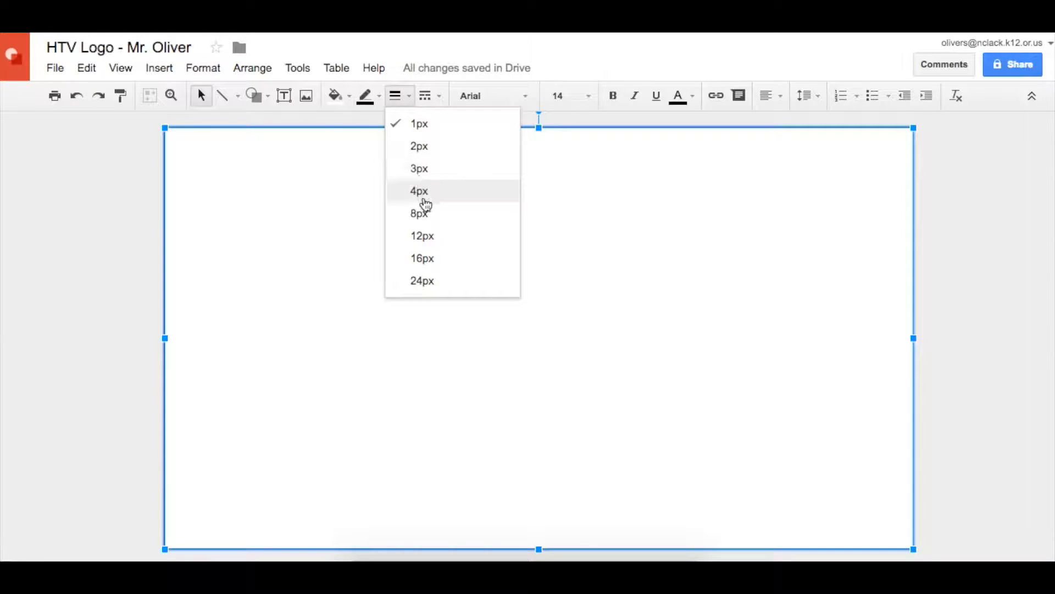
{"action": "left_click", "coordinate": [430, 235]}
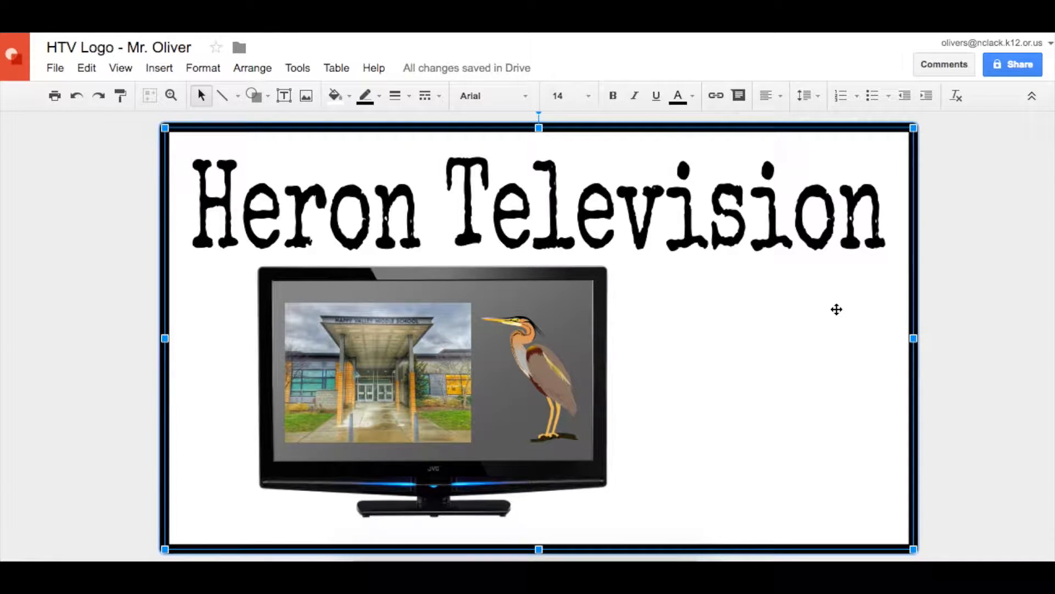
{"action": "left_click", "coordinate": [89, 171]}
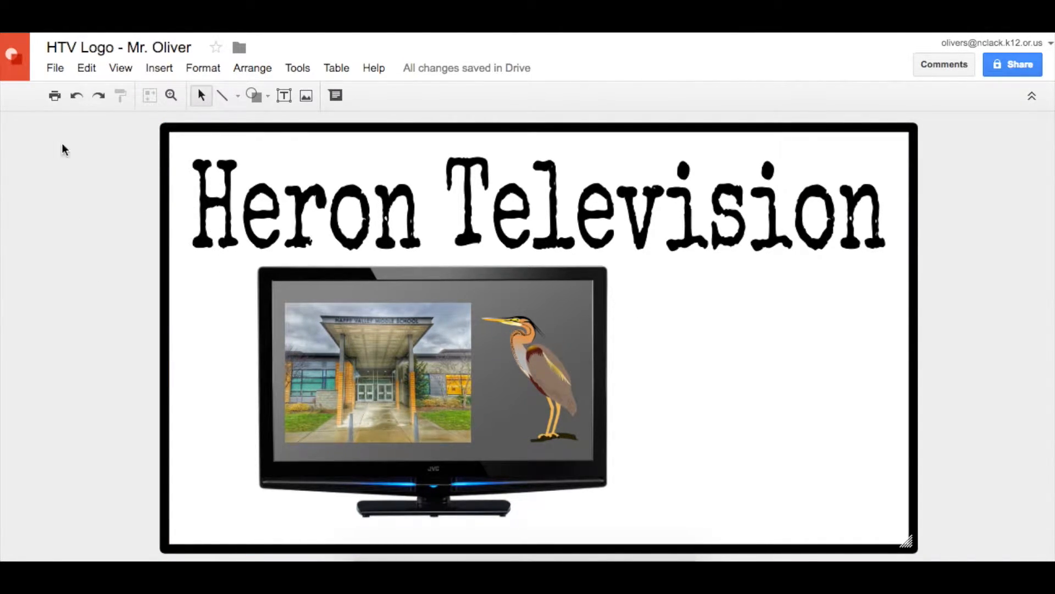
{"action": "left_click", "coordinate": [226, 287]}
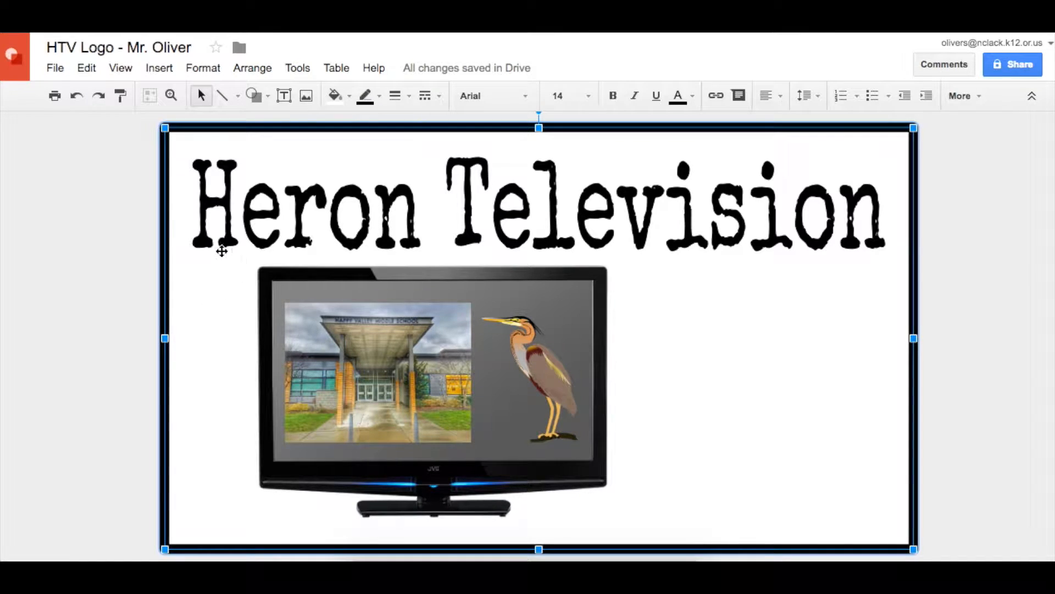
{"action": "left_click", "coordinate": [247, 270]}
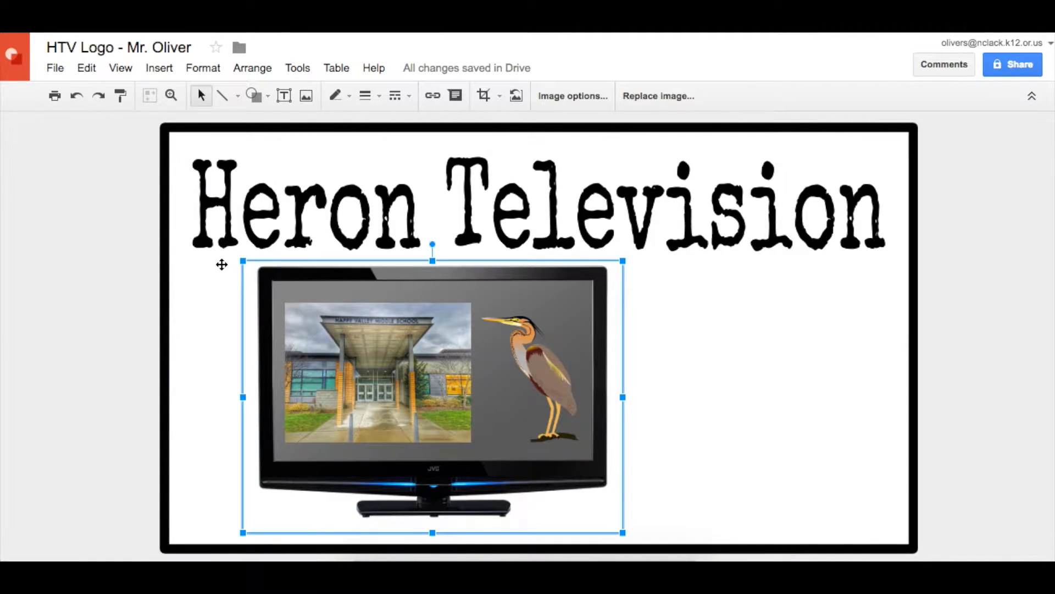
{"action": "left_click", "coordinate": [222, 267]}
{"action": "mouse_move", "coordinate": [231, 269]}
{"action": "left_mouse_down"}
{"action": "mouse_move", "coordinate": [405, 268]}
{"action": "mouse_move", "coordinate": [229, 275]}
{"action": "mouse_move", "coordinate": [233, 264]}
{"action": "left_mouse_up"}
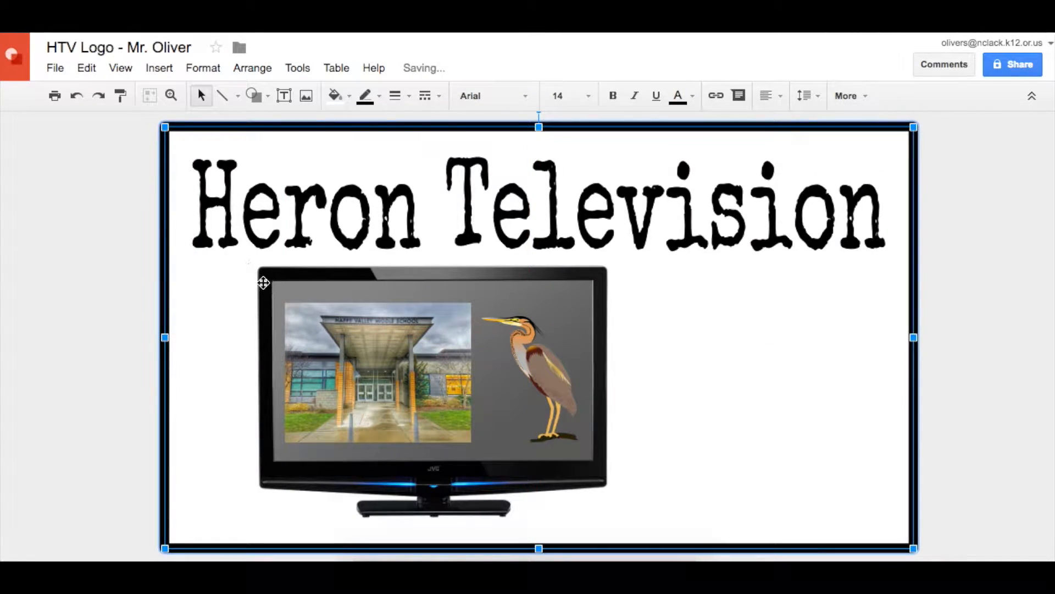
{"action": "left_click", "coordinate": [264, 282]}
{"action": "left_click", "coordinate": [226, 263]}
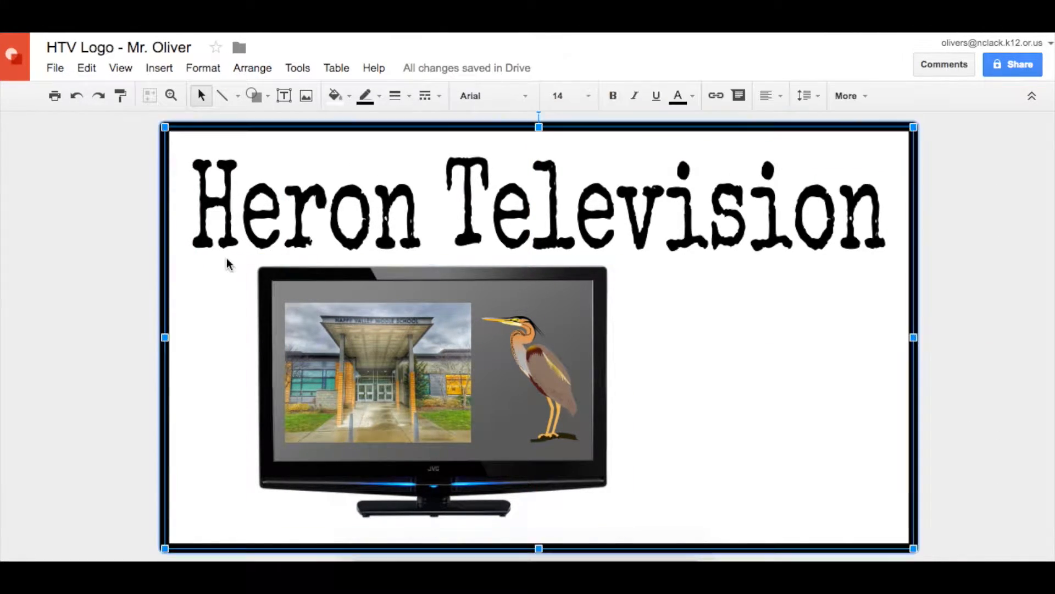
{"action": "left_click", "coordinate": [108, 265]}
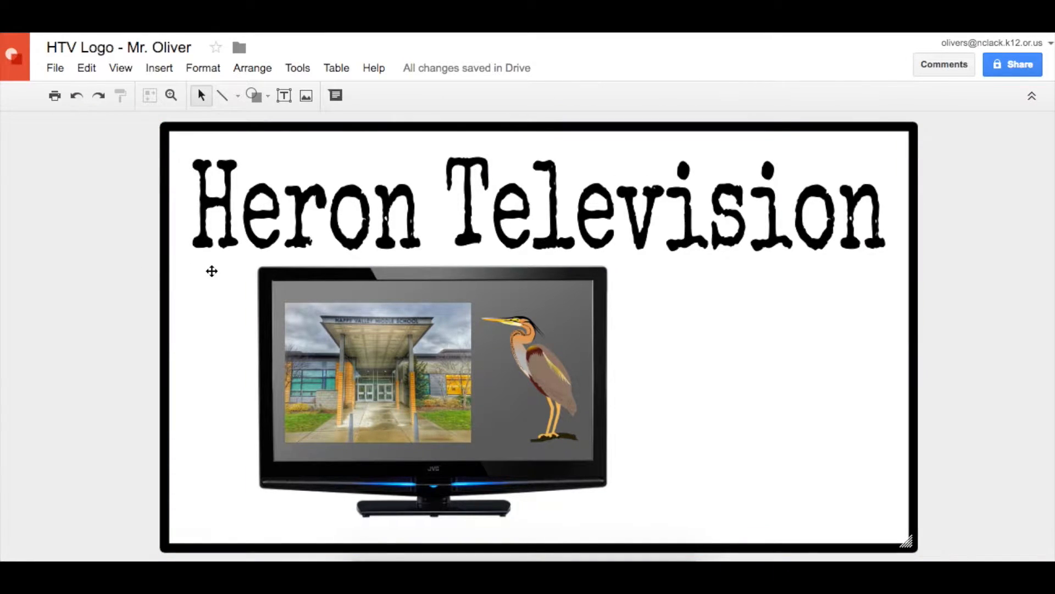
{"action": "left_click", "coordinate": [338, 310]}
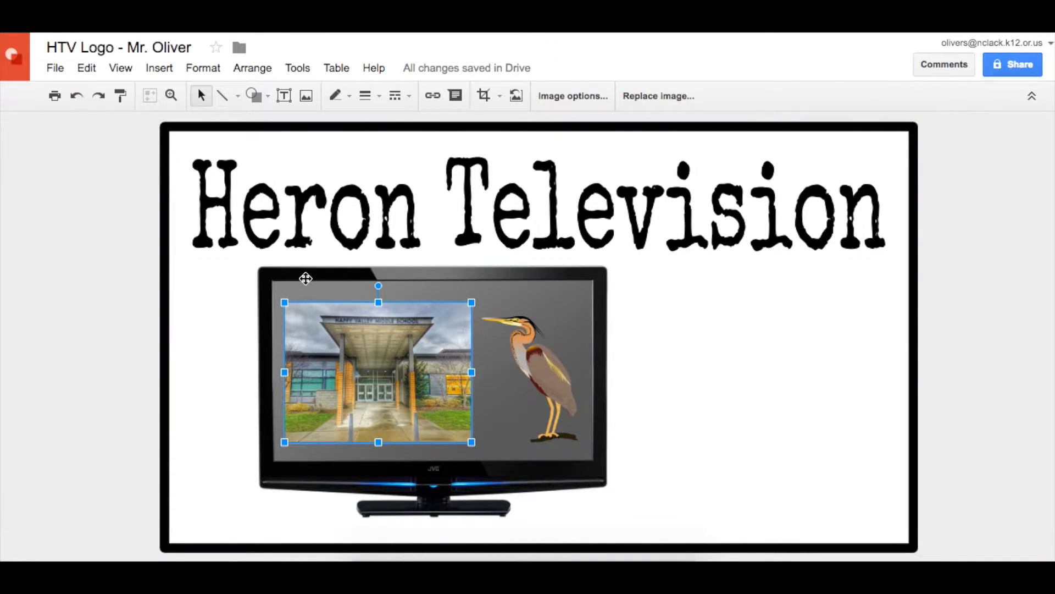
{"action": "left_click", "coordinate": [291, 250]}
{"action": "left_click", "coordinate": [348, 345]}
{"action": "left_click", "coordinate": [546, 343]}
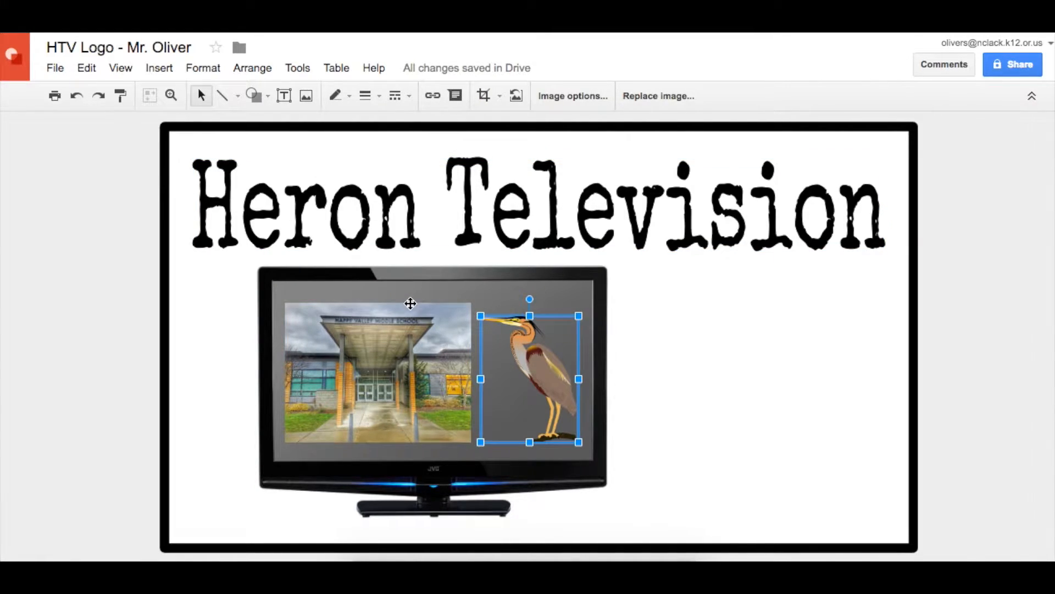
{"action": "left_click", "coordinate": [247, 268]}
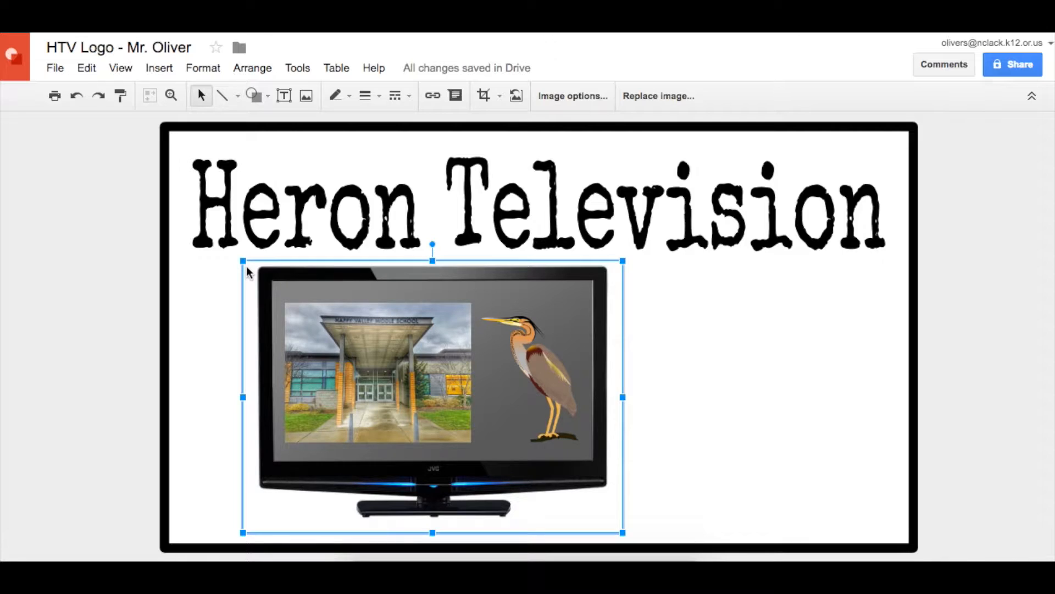
{"action": "left_click", "coordinate": [239, 74]}
{"action": "left_click", "coordinate": [148, 278]}
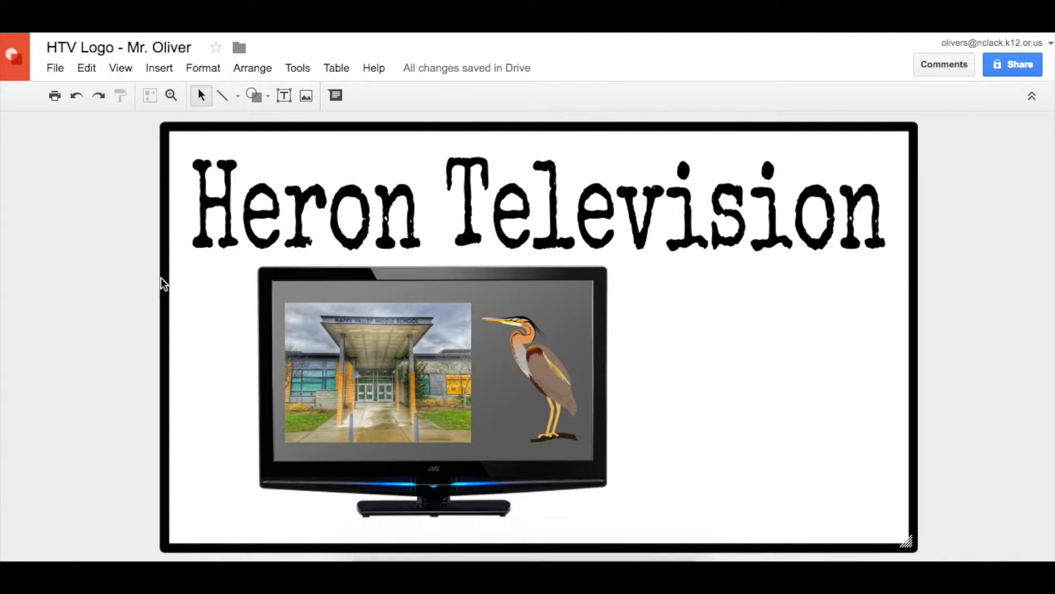
- Move the white bordered rectangle off the canvas to its right side, leaving the other logo elements in place
{"action": "left_click", "coordinate": [232, 268]}
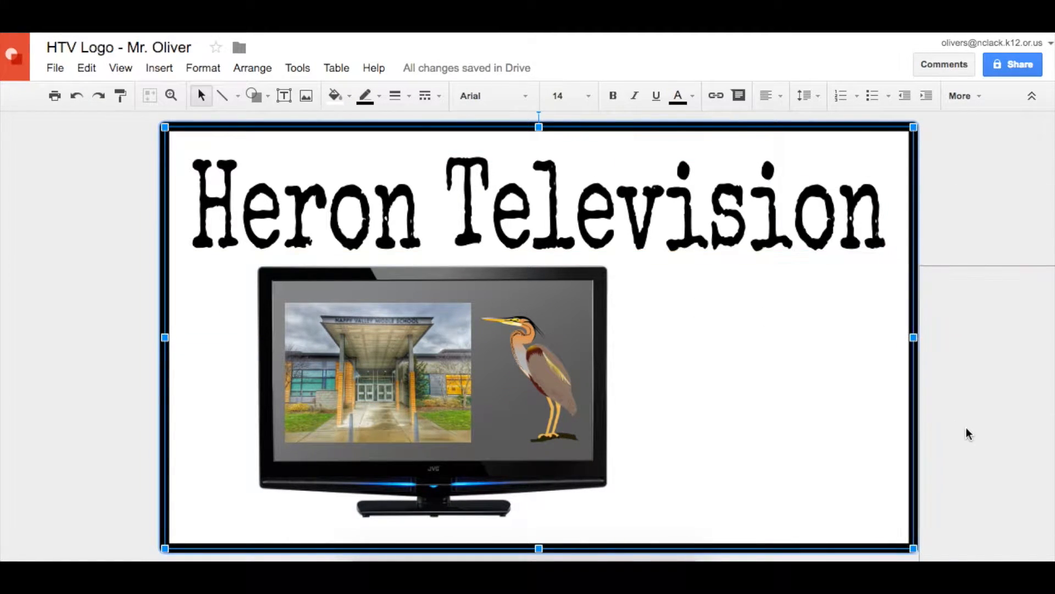
{"action": "left_click_drag", "start_coordinate": [212, 288], "coordinate": [967, 427]}
{"action": "left_click", "coordinate": [182, 370]}
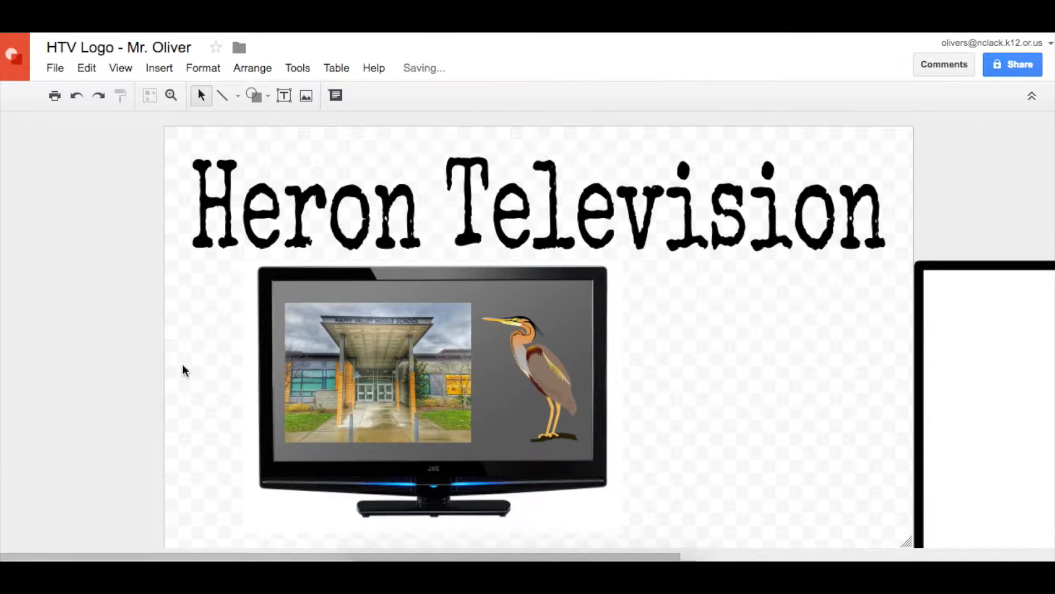
- Group the television, school photo and heron, and move the group to the horizontal centre of the canvas below the title
{"action": "left_click", "coordinate": [241, 266]}
{"action": "left_click", "coordinate": [223, 260]}
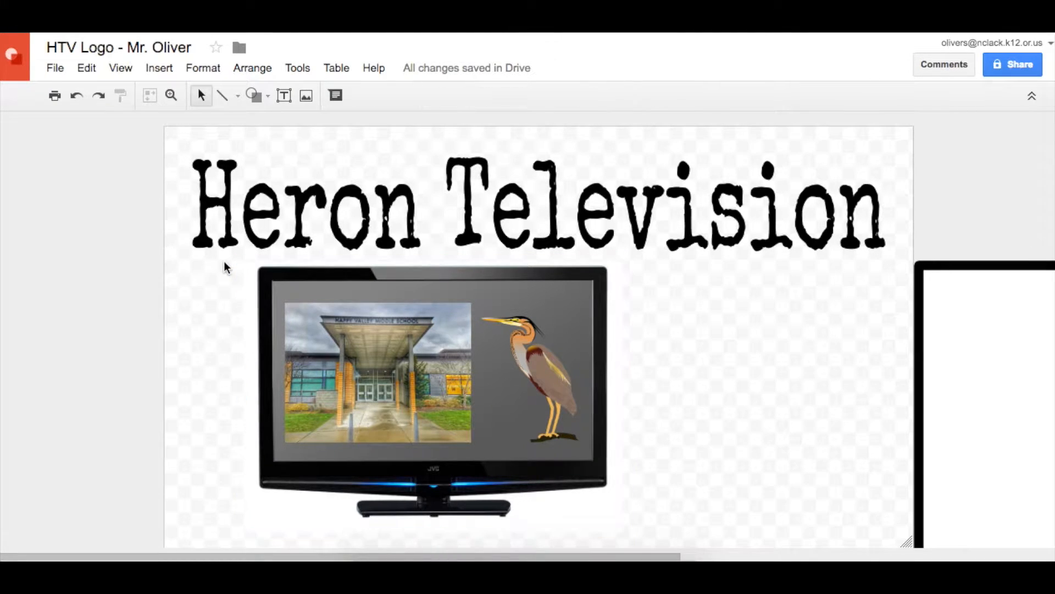
{"action": "left_click_drag", "start_coordinate": [224, 262], "coordinate": [692, 525]}
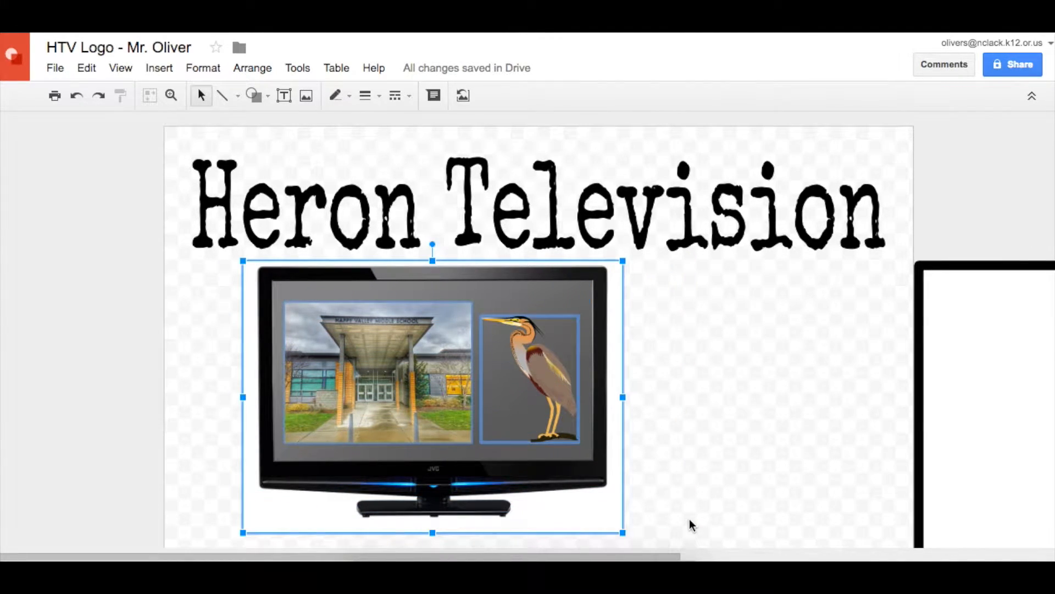
{"action": "left_click", "coordinate": [250, 70]}
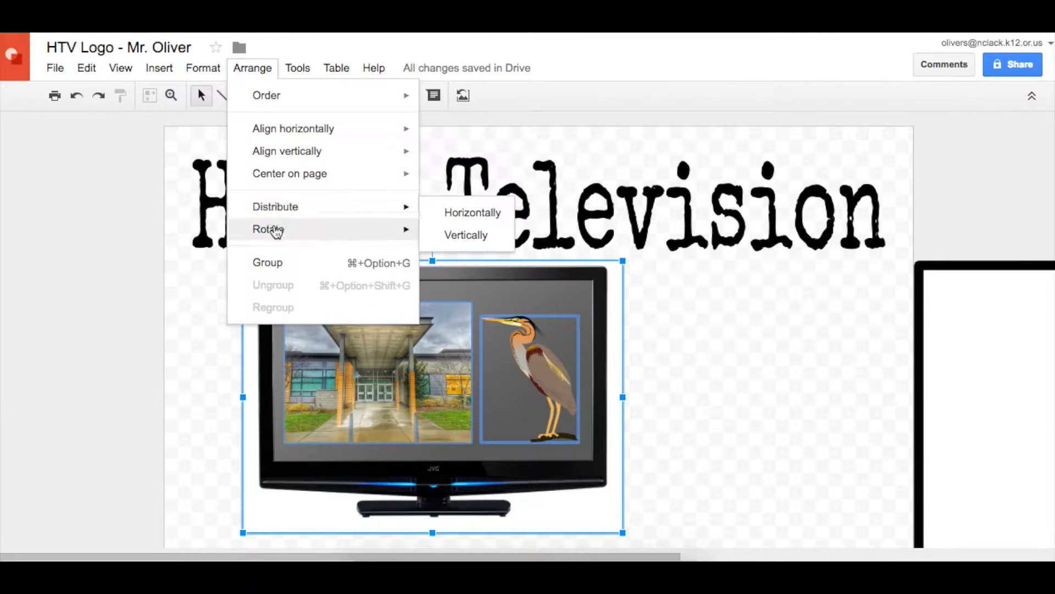
{"action": "left_click", "coordinate": [280, 268]}
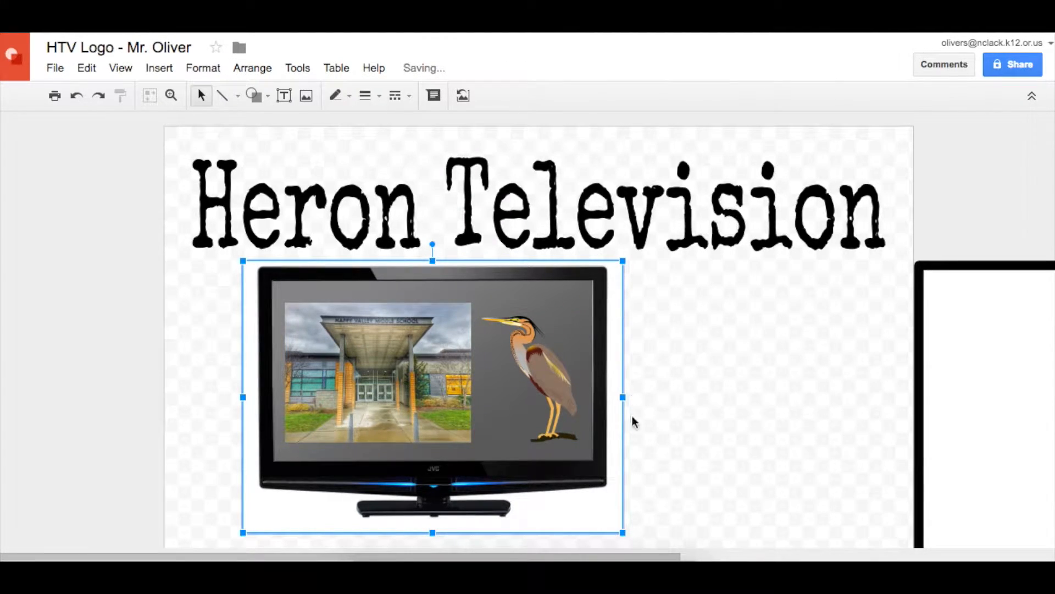
{"action": "left_click_drag", "start_coordinate": [469, 360], "coordinate": [566, 364]}
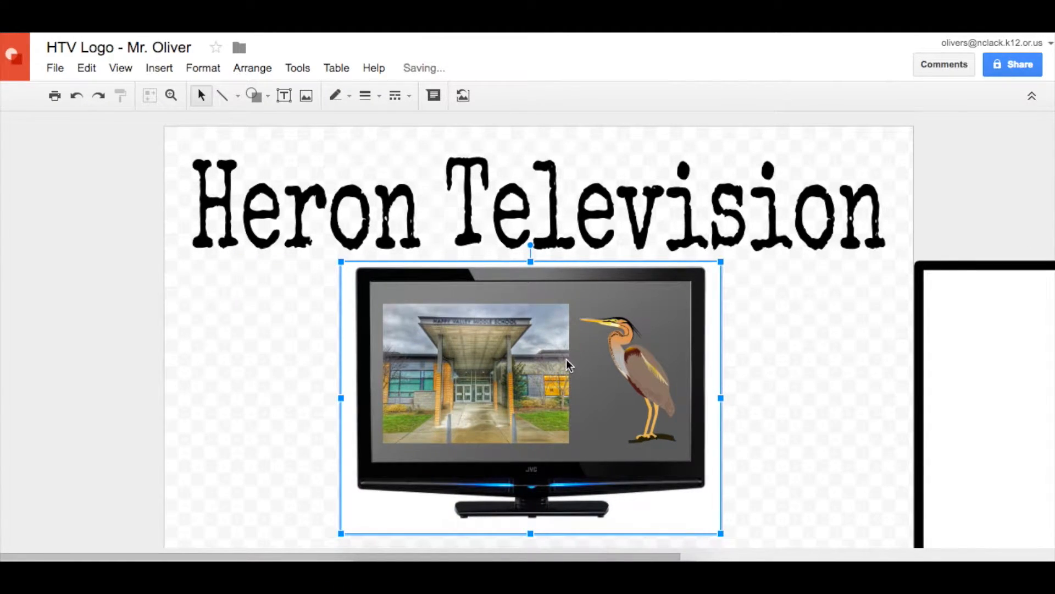
{"action": "double_click", "coordinate": [438, 199]}
{"action": "double_click", "coordinate": [298, 287]}
{"action": "left_click", "coordinate": [299, 287]}
{"action": "double_click", "coordinate": [251, 283]}
{"action": "key", "text": "BackSpace"}
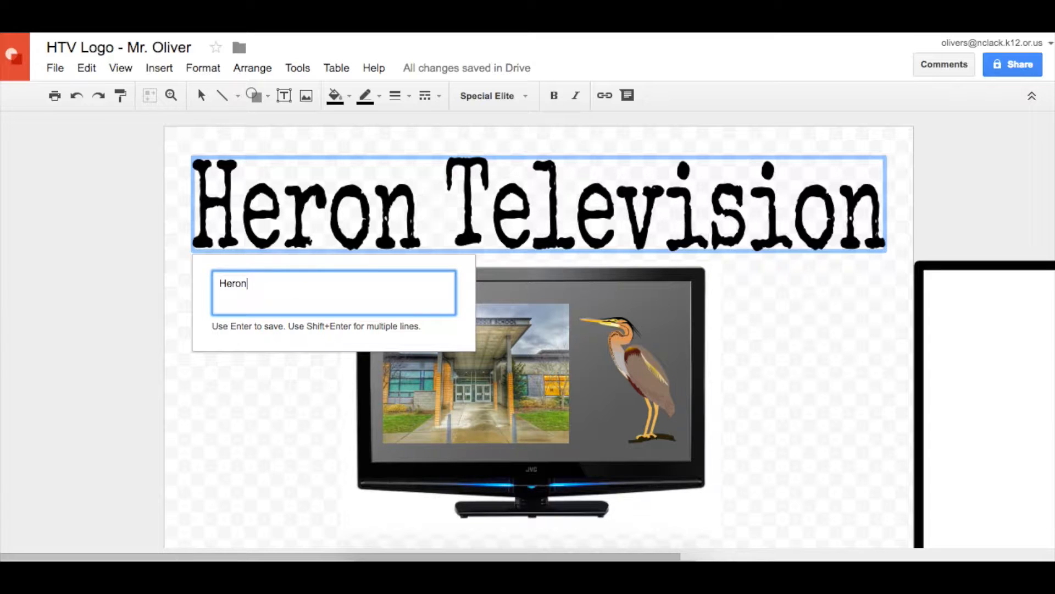
{"action": "key", "text": "Return"}
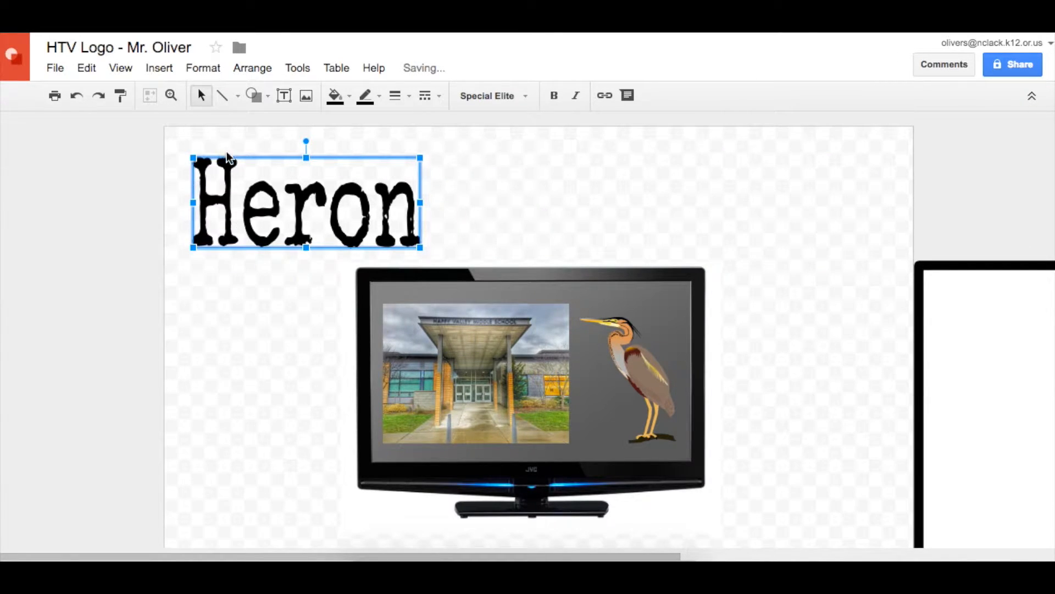
{"action": "left_click_drag", "start_coordinate": [244, 157], "coordinate": [461, 156]}
{"action": "double_click", "coordinate": [484, 184]}
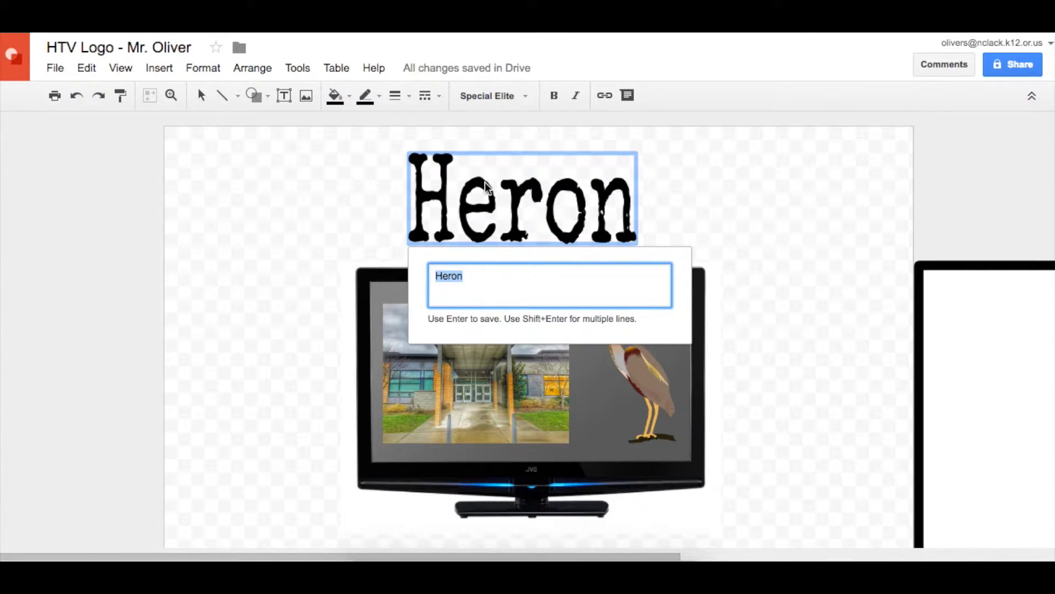
{"action": "key", "text": "Return"}
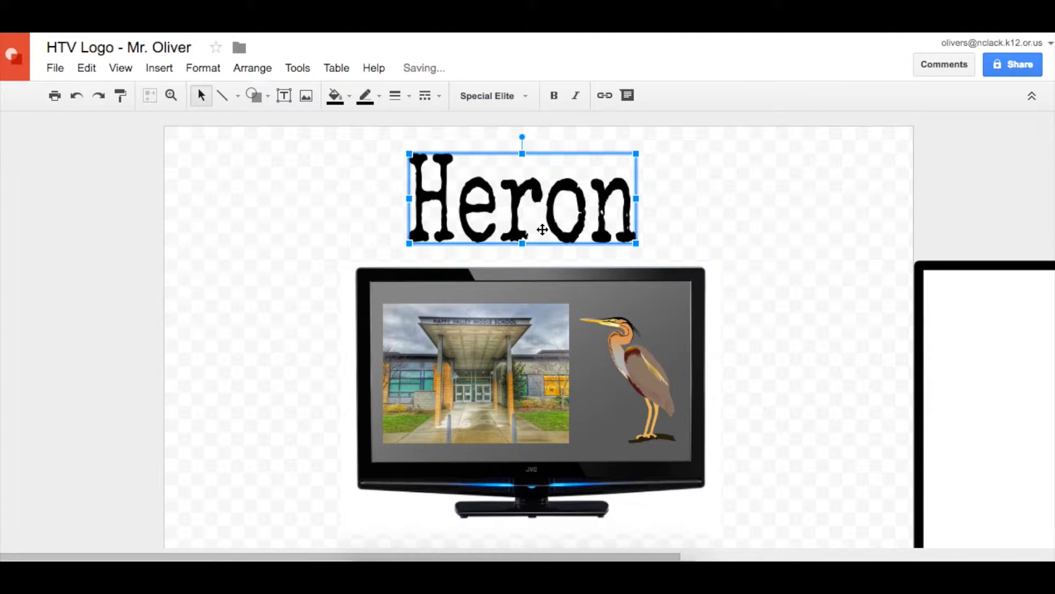
{"action": "key", "text": "ctrl+z"}
{"action": "key", "text": "ctrl+z"}
{"action": "key", "text": "ctrl+z"}
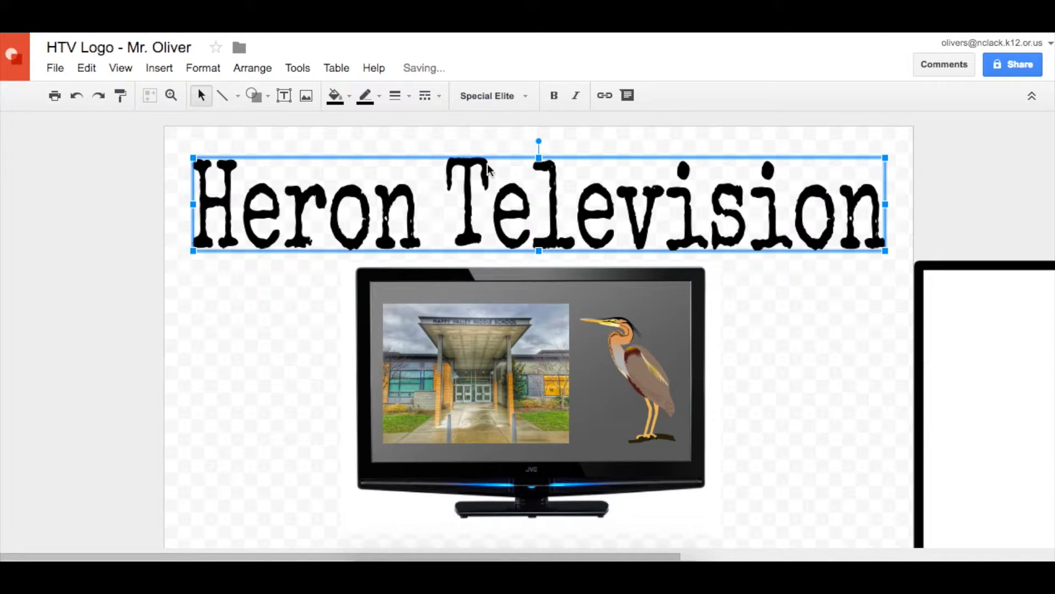
{"action": "left_click", "coordinate": [449, 150]}
{"action": "double_click", "coordinate": [448, 163]}
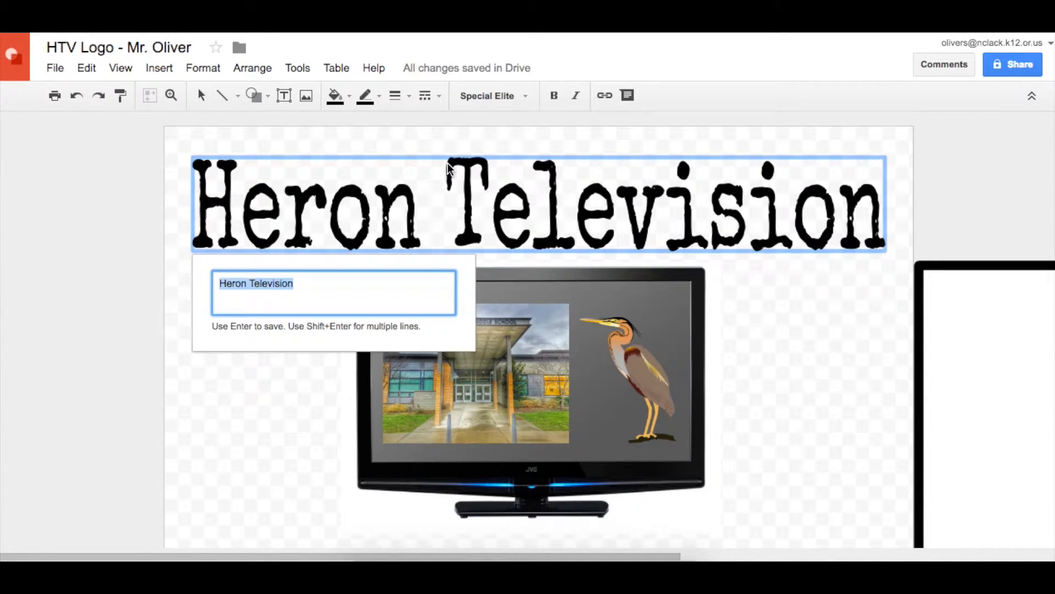
{"action": "key", "text": "Return"}
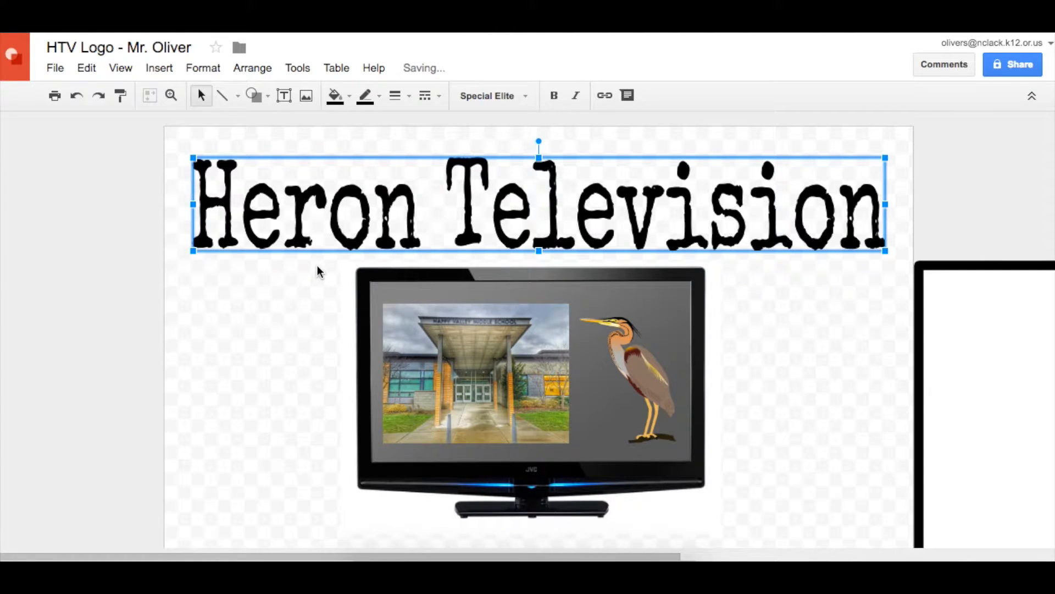
- Duplicate the "Heron Television" title over the lower part of the television and change the copy's text to "Television"
{"action": "key", "text": "super+d"}
{"action": "left_click_drag", "start_coordinate": [442, 169], "coordinate": [439, 410]}
{"action": "double_click", "coordinate": [437, 408]}
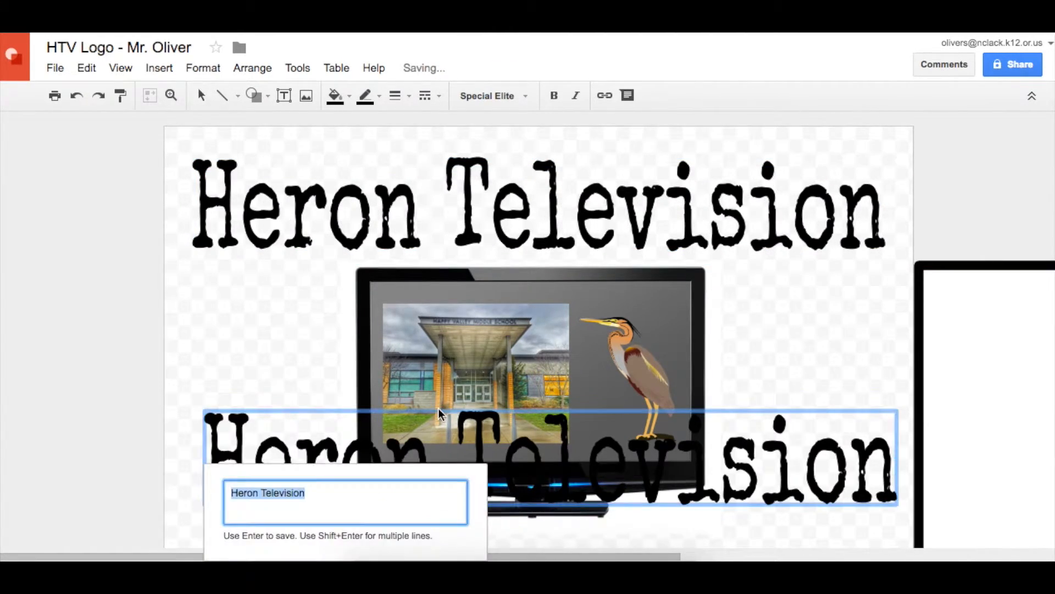
{"action": "left_click", "coordinate": [260, 497]}
{"action": "key", "text": "BackSpace"}
{"action": "key", "text": "BackSpace"}
{"action": "key", "text": "BackSpace"}
{"action": "key", "text": "BackSpace"}
{"action": "key", "text": "BackSpace"}
{"action": "key", "text": "BackSpace"}
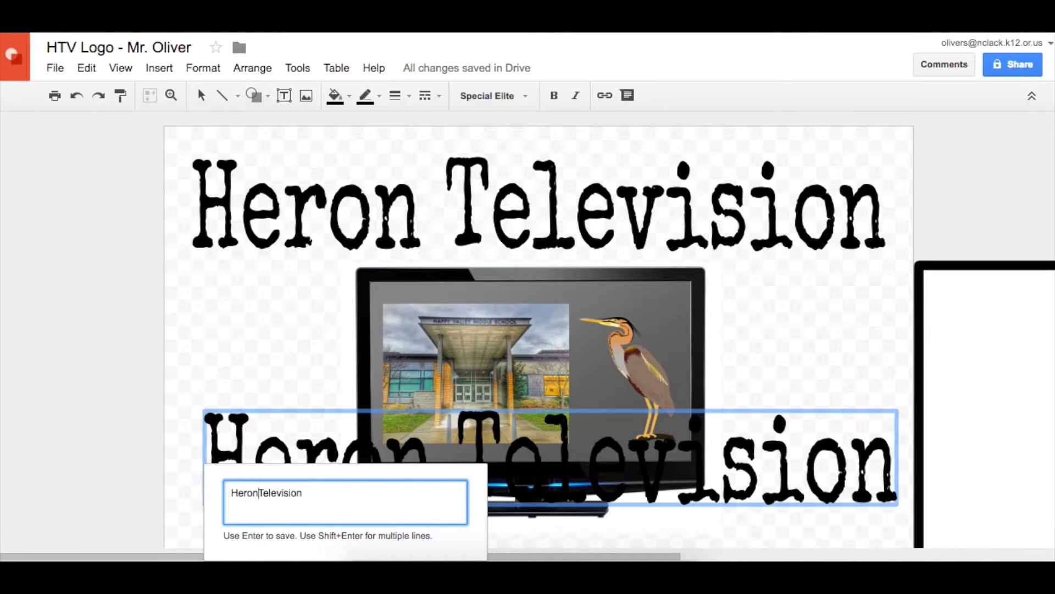
{"action": "key", "text": "Return"}
- Change the original title's text to "Heron"
{"action": "double_click", "coordinate": [316, 196]}
{"action": "left_click", "coordinate": [421, 210]}
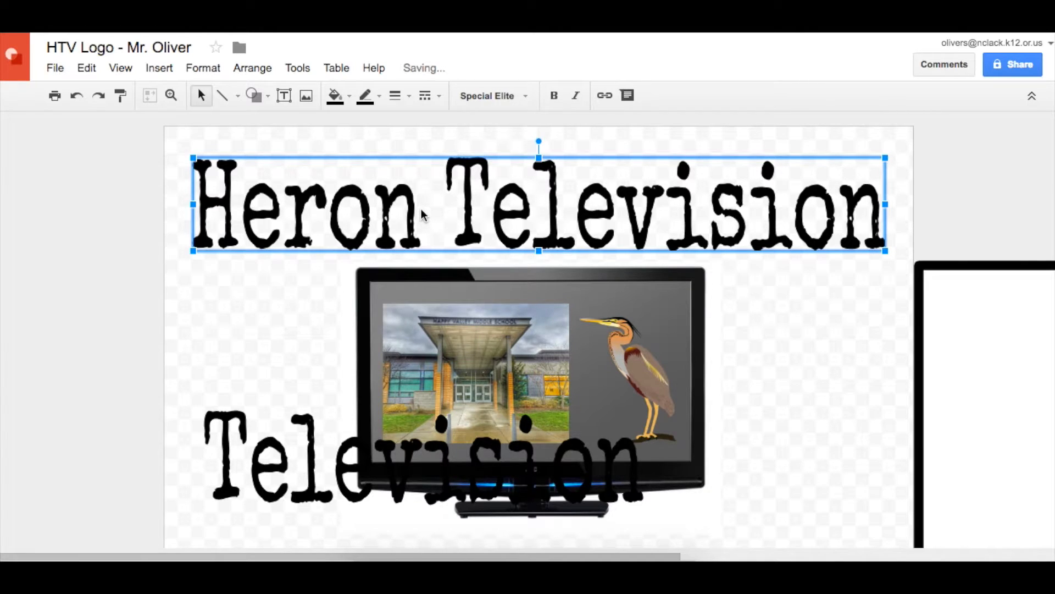
{"action": "double_click", "coordinate": [421, 209]}
{"action": "key", "text": "Right"}
{"action": "key", "text": "BackSpace"}
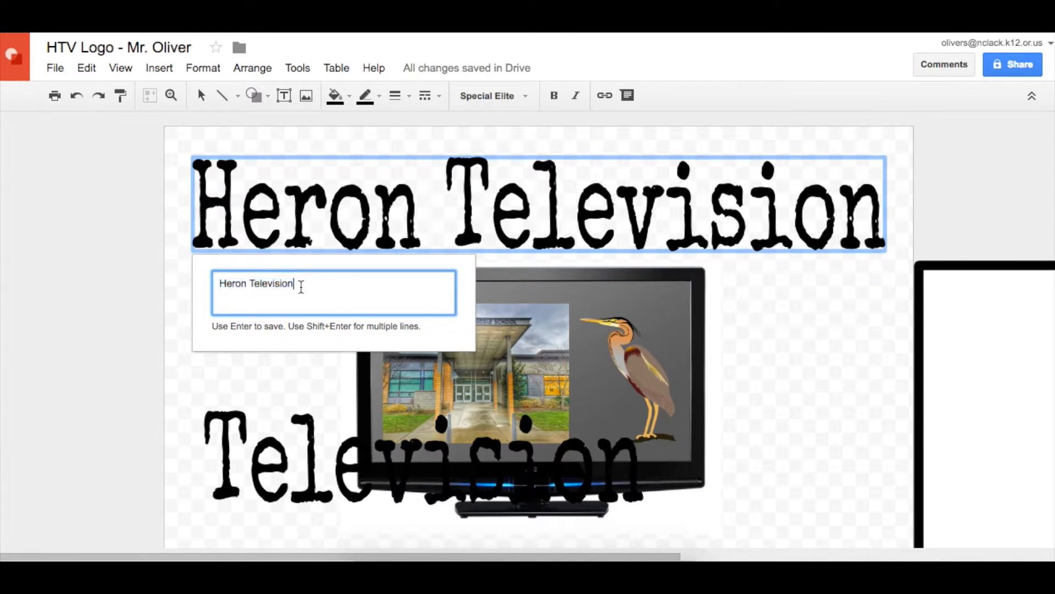
{"action": "key", "text": "BackSpace"}
{"action": "key", "text": "BackSpace"}
{"action": "key", "text": "Return"}
- Centre the word "Heron" above the television and move the word "Television" to near the canvas's lower edge
{"action": "left_click_drag", "start_coordinate": [338, 157], "coordinate": [570, 146]}
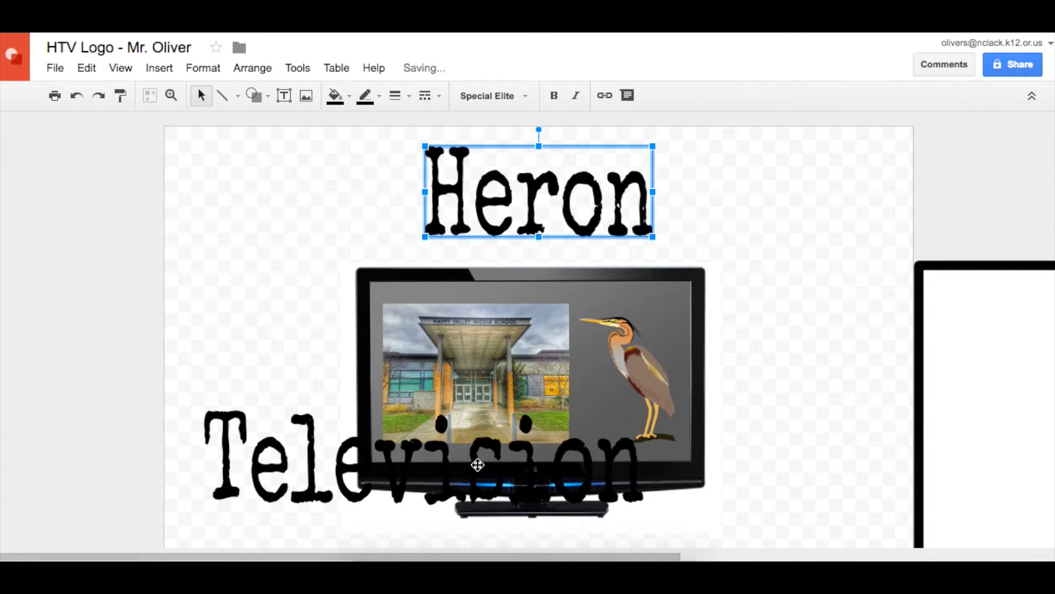
{"action": "left_click", "coordinate": [407, 471]}
{"action": "left_click_drag", "start_coordinate": [451, 416], "coordinate": [541, 453]}
- Shrink the television group and centre it between the words "Heron" and "Television"
{"action": "left_click", "coordinate": [551, 346]}
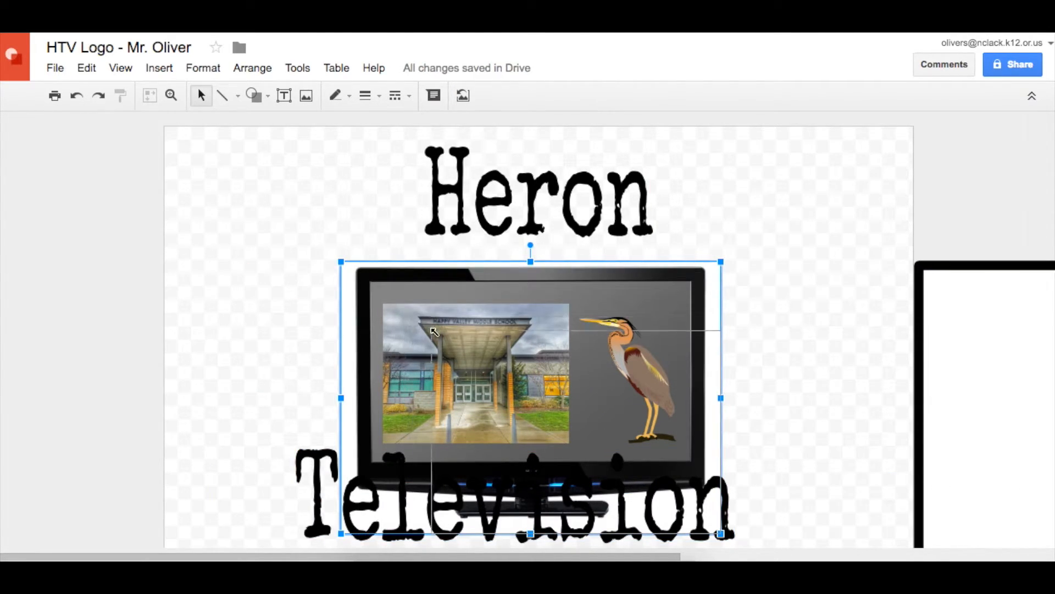
{"action": "left_click_drag", "start_coordinate": [340, 263], "coordinate": [449, 342]}
{"action": "left_click_drag", "start_coordinate": [525, 373], "coordinate": [498, 307]}
- Enlarge the word "Heron" and centre it above the television
{"action": "left_click", "coordinate": [500, 221]}
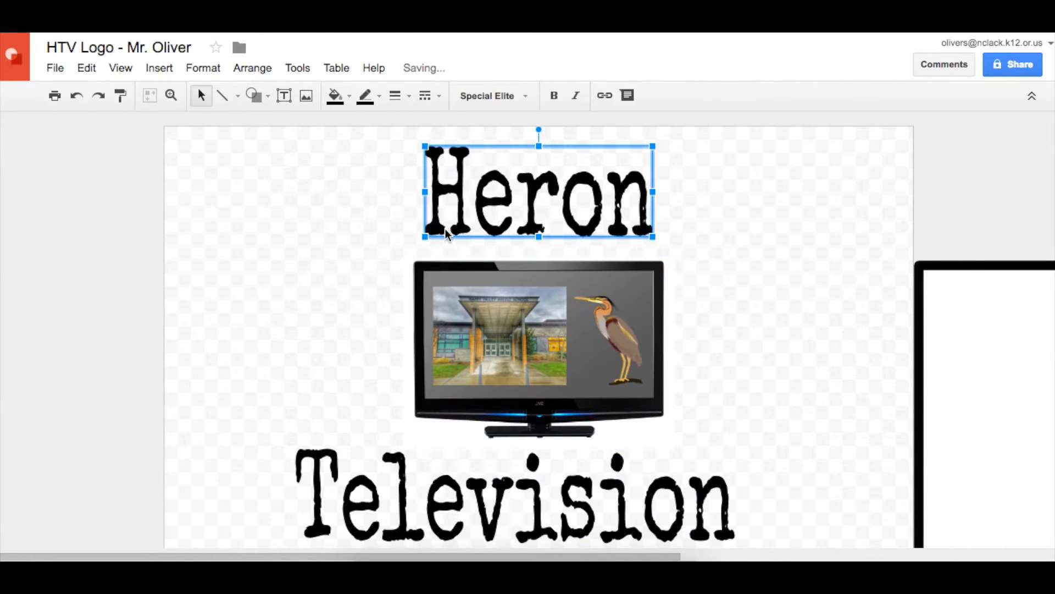
{"action": "left_click_drag", "start_coordinate": [414, 239], "coordinate": [332, 268]}
{"action": "left_click_drag", "start_coordinate": [497, 222], "coordinate": [539, 219]}
- Shrink the television group slightly and place a smaller "Television" text directly beneath it
{"action": "left_click", "coordinate": [566, 317]}
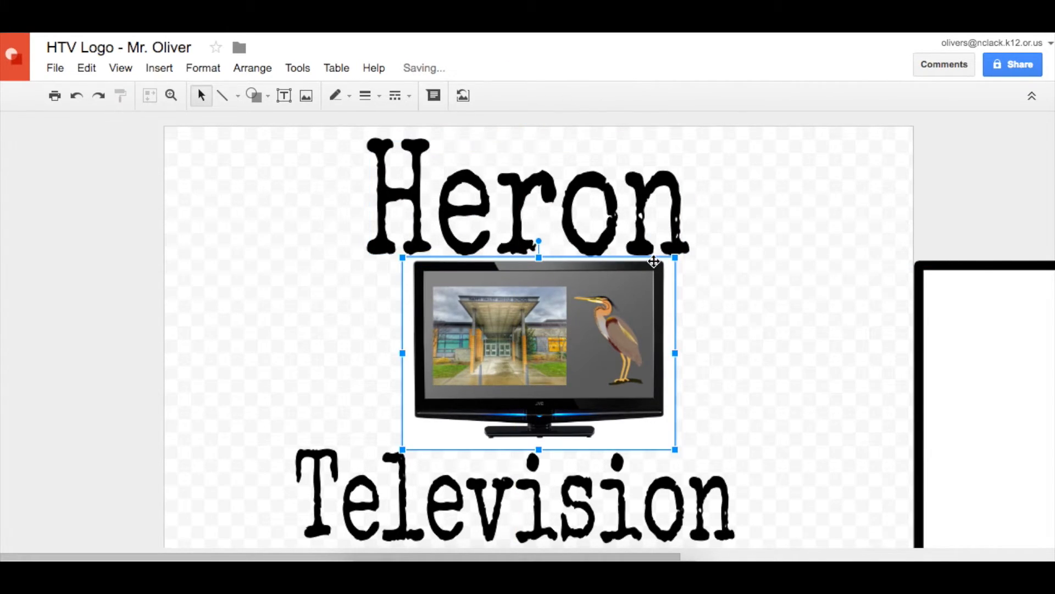
{"action": "left_click_drag", "start_coordinate": [680, 258], "coordinate": [662, 273]}
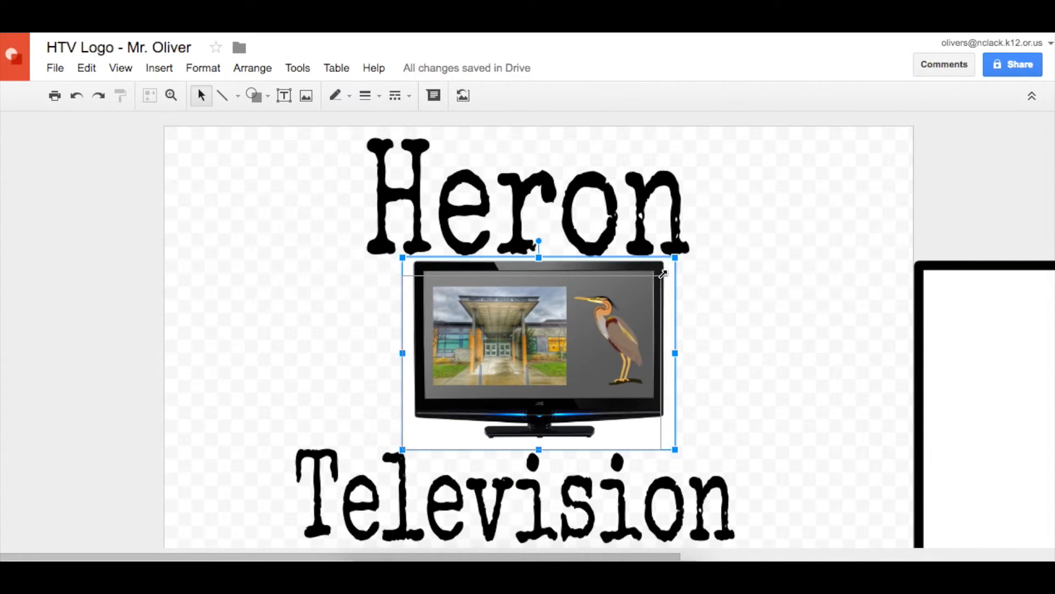
{"action": "left_click", "coordinate": [597, 498]}
{"action": "left_click_drag", "start_coordinate": [733, 450], "coordinate": [617, 487]}
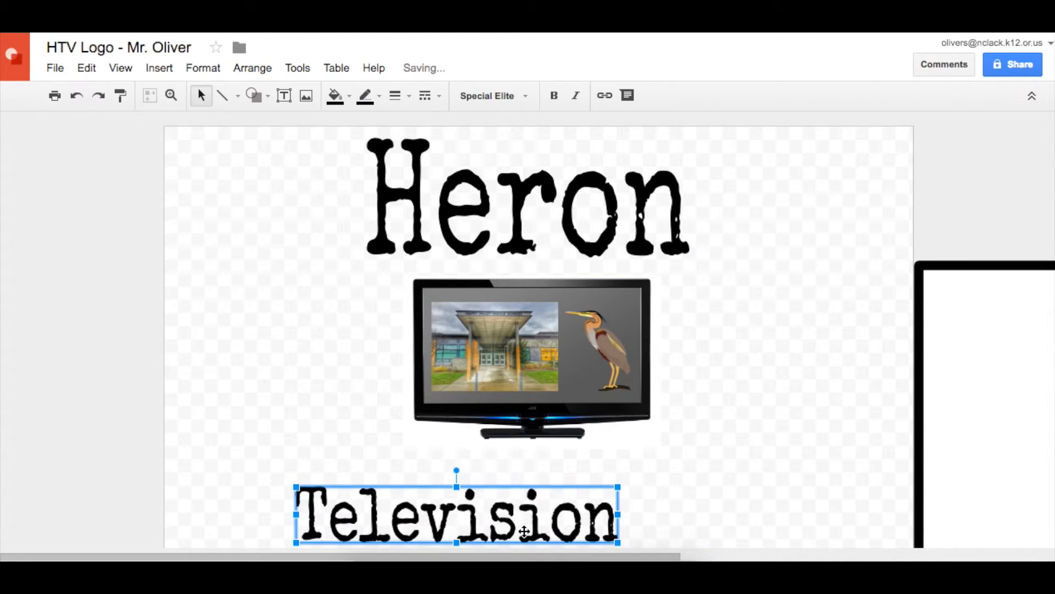
{"action": "left_click_drag", "start_coordinate": [519, 497], "coordinate": [613, 467]}
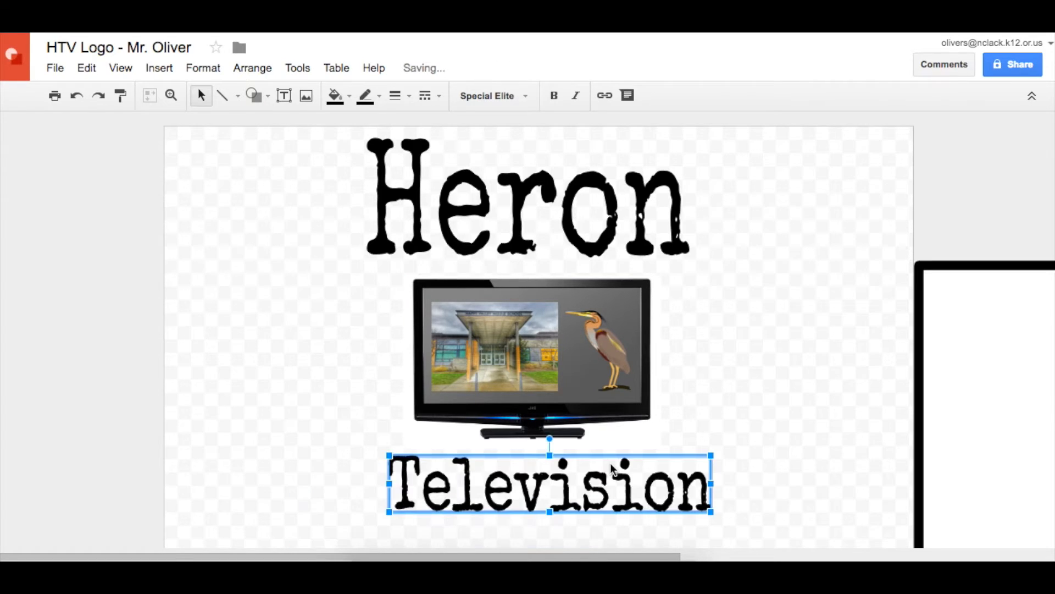
- Move the white bordered rectangle back so it covers the whole canvas behind the logo elements
{"action": "left_click", "coordinate": [786, 385]}
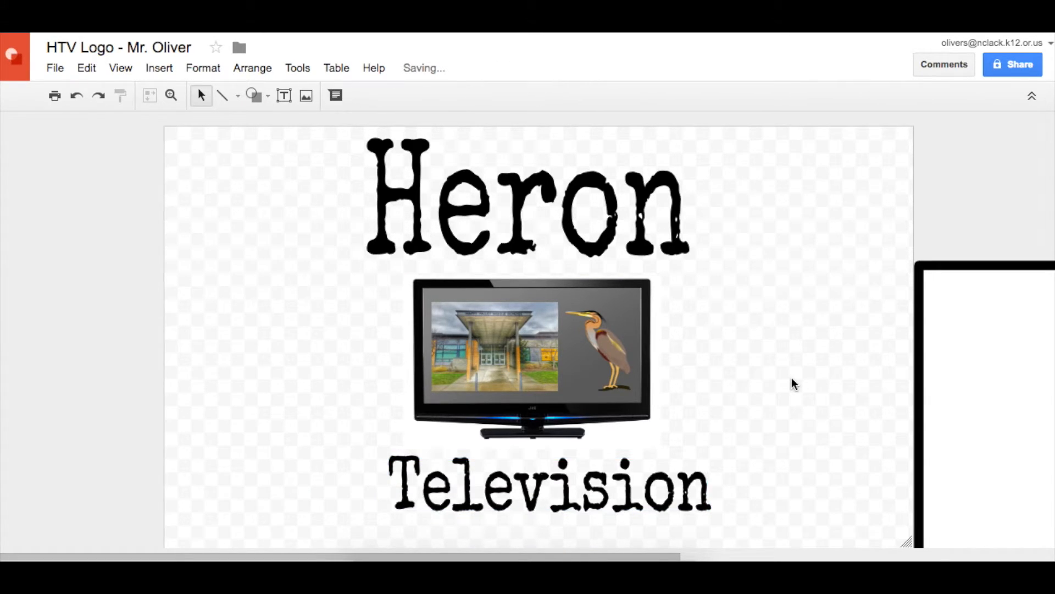
{"action": "left_click", "coordinate": [1013, 264]}
{"action": "left_click_drag", "start_coordinate": [1013, 264], "coordinate": [260, 128]}
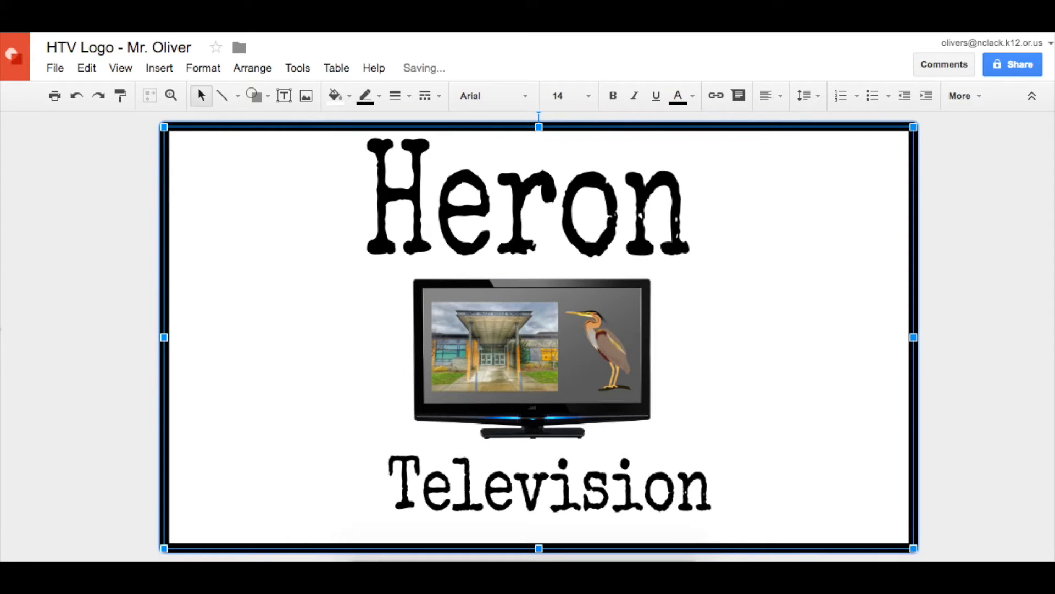